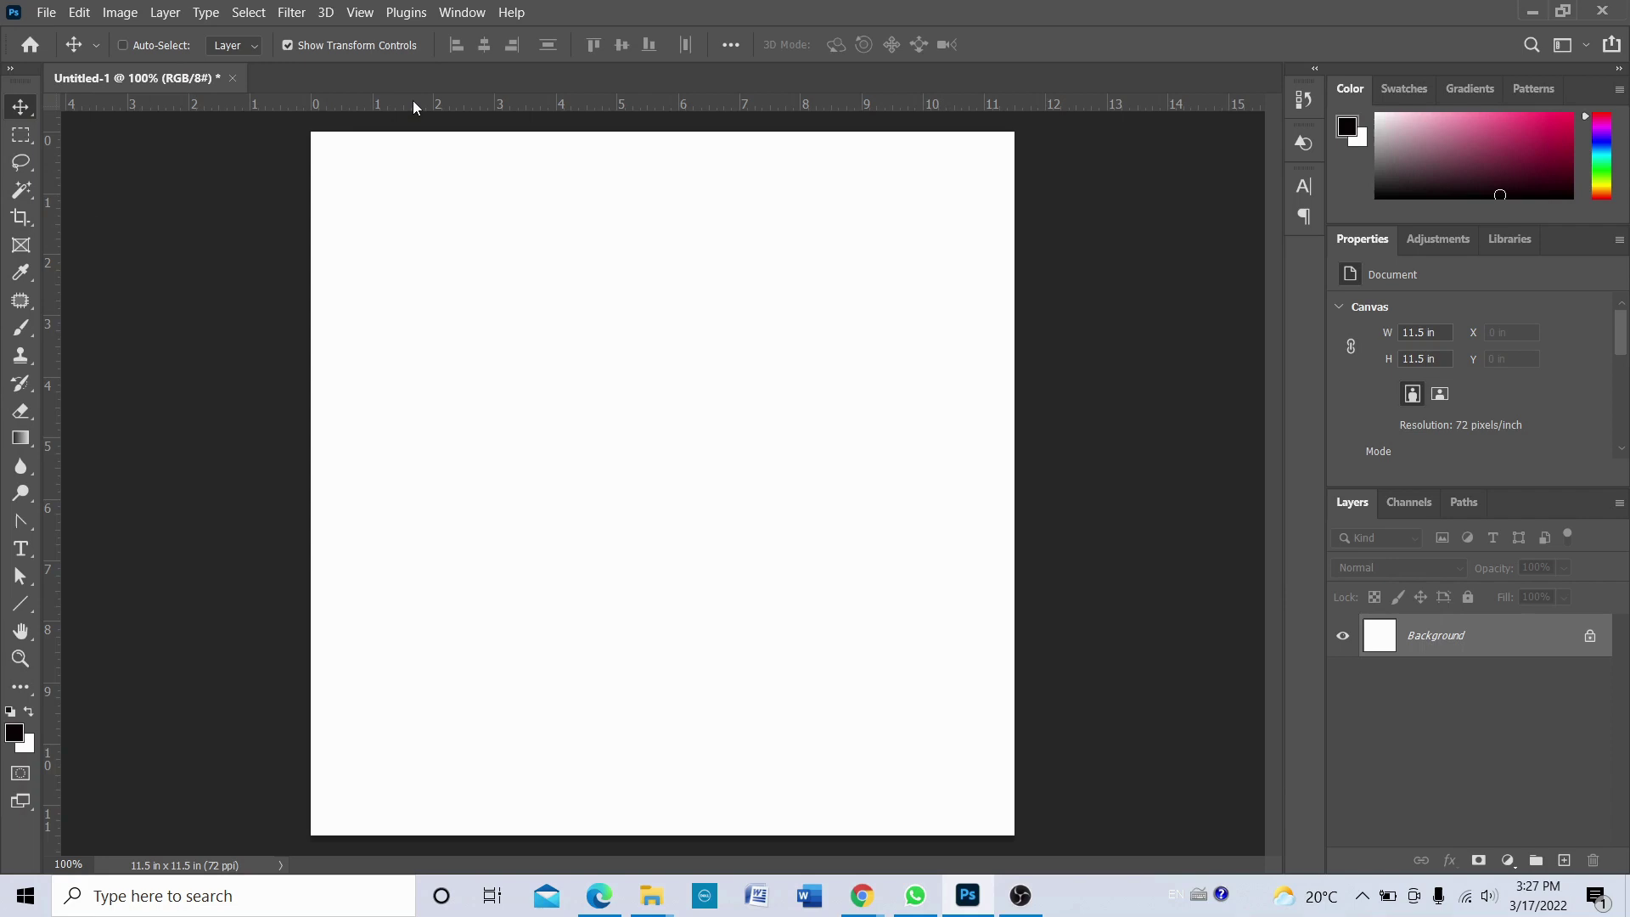
# - Place guides on the canvas top and left edges, plus a vertical guide one inch in
pyautogui.moveTo(412, 102); pyautogui.dragTo(354, 195)
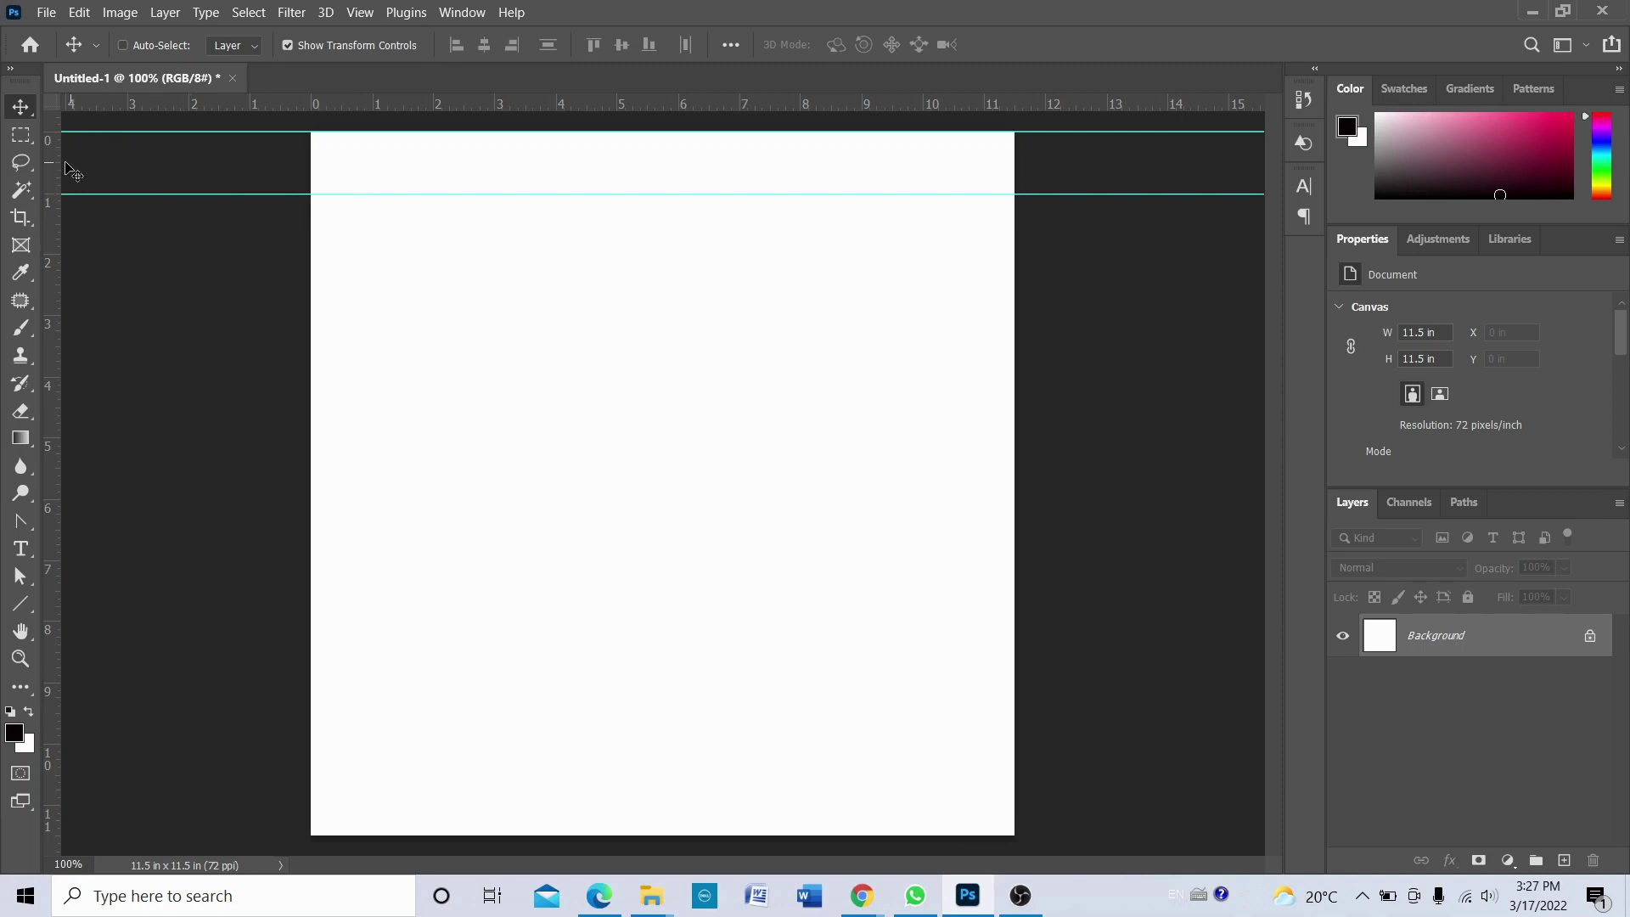
pyautogui.moveTo(51, 174); pyautogui.dragTo(309, 204)
pyautogui.moveTo(51, 307); pyautogui.dragTo(375, 282)
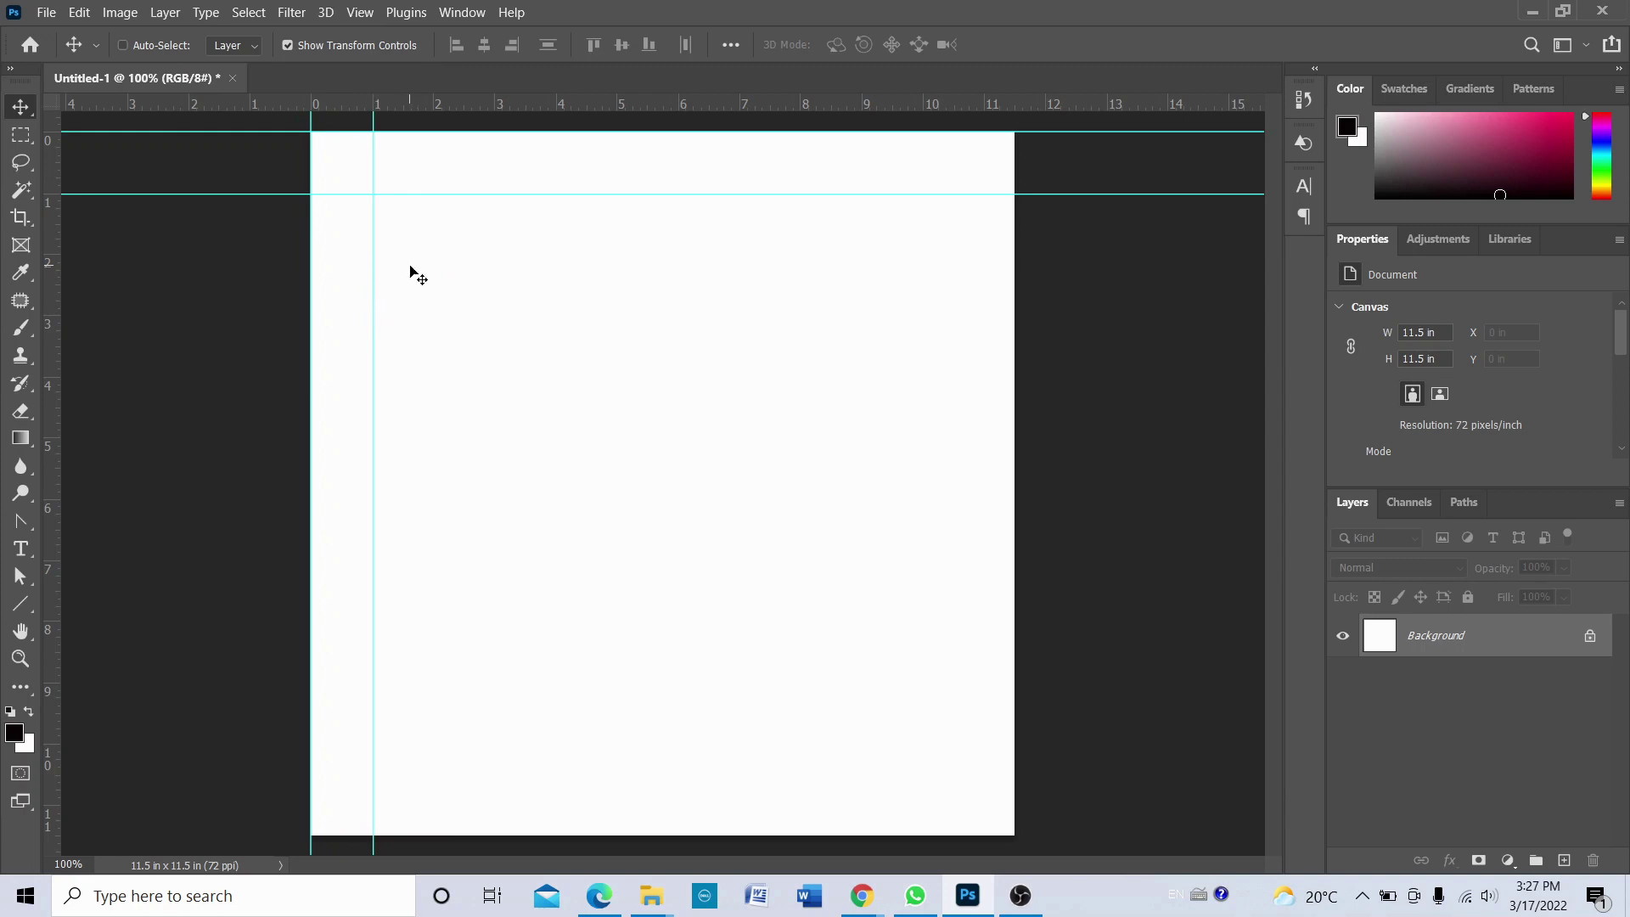
# - At higher zoom, align the second vertical and horizontal guides exactly at 1 inch, then return to 100%
pyautogui.hotkey('ctrl', '+')
pyautogui.moveTo(346, 38); pyautogui.dragTo(659, 543)
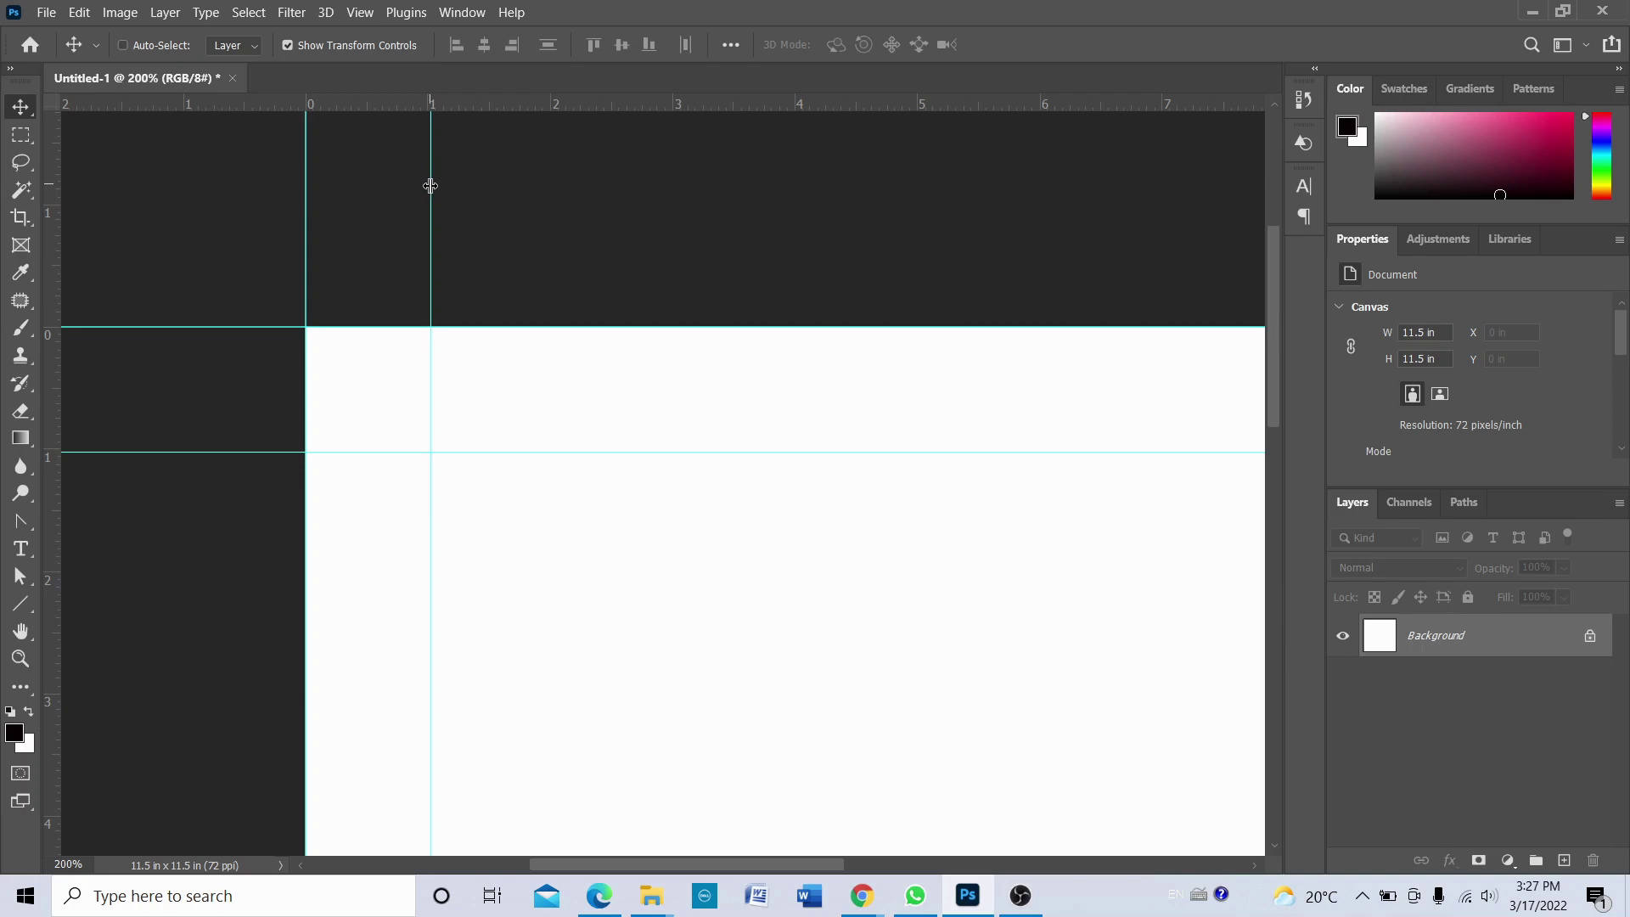
pyautogui.moveTo(429, 184); pyautogui.dragTo(427, 182)
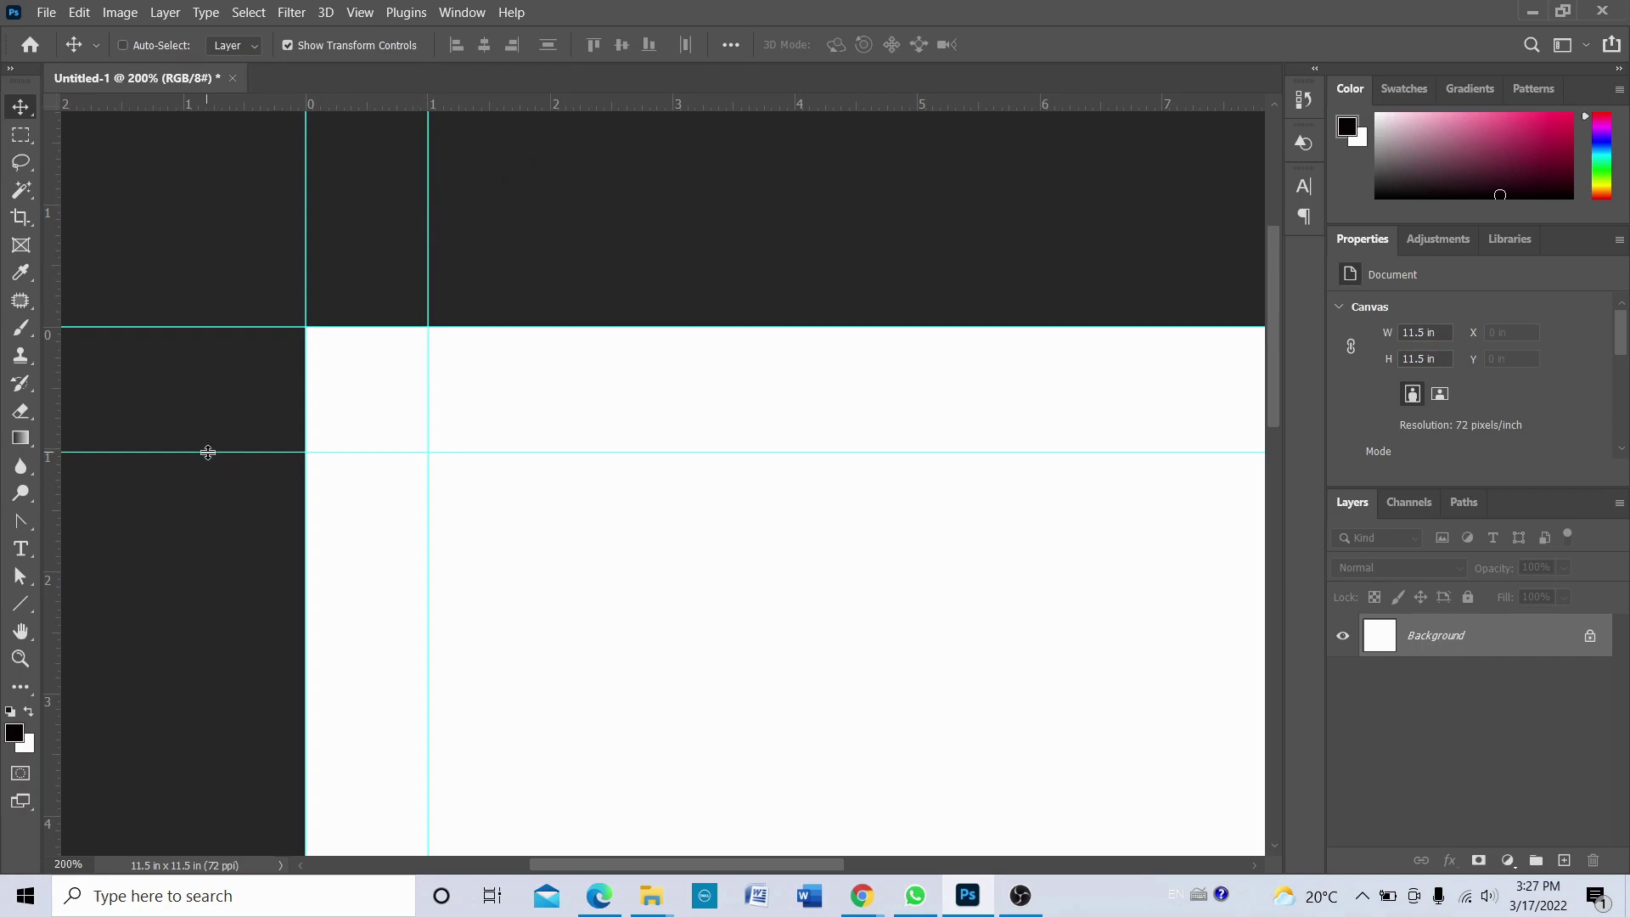
pyautogui.moveTo(207, 450); pyautogui.dragTo(207, 448)
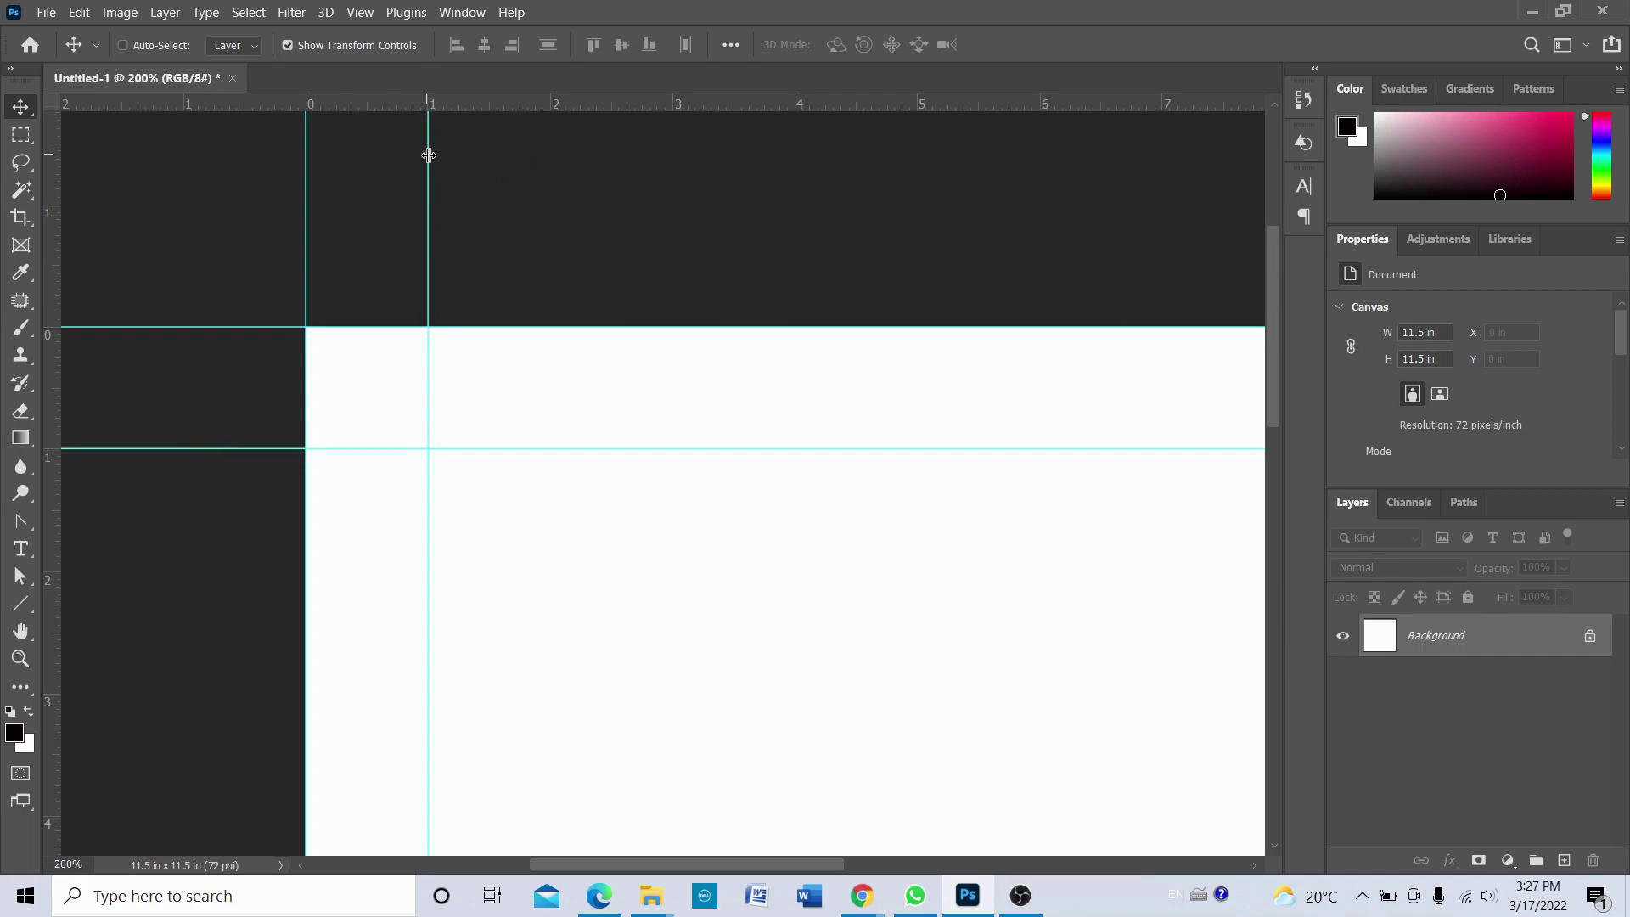
pyautogui.press('ctrl')
pyautogui.hotkey('ctrl', '-')
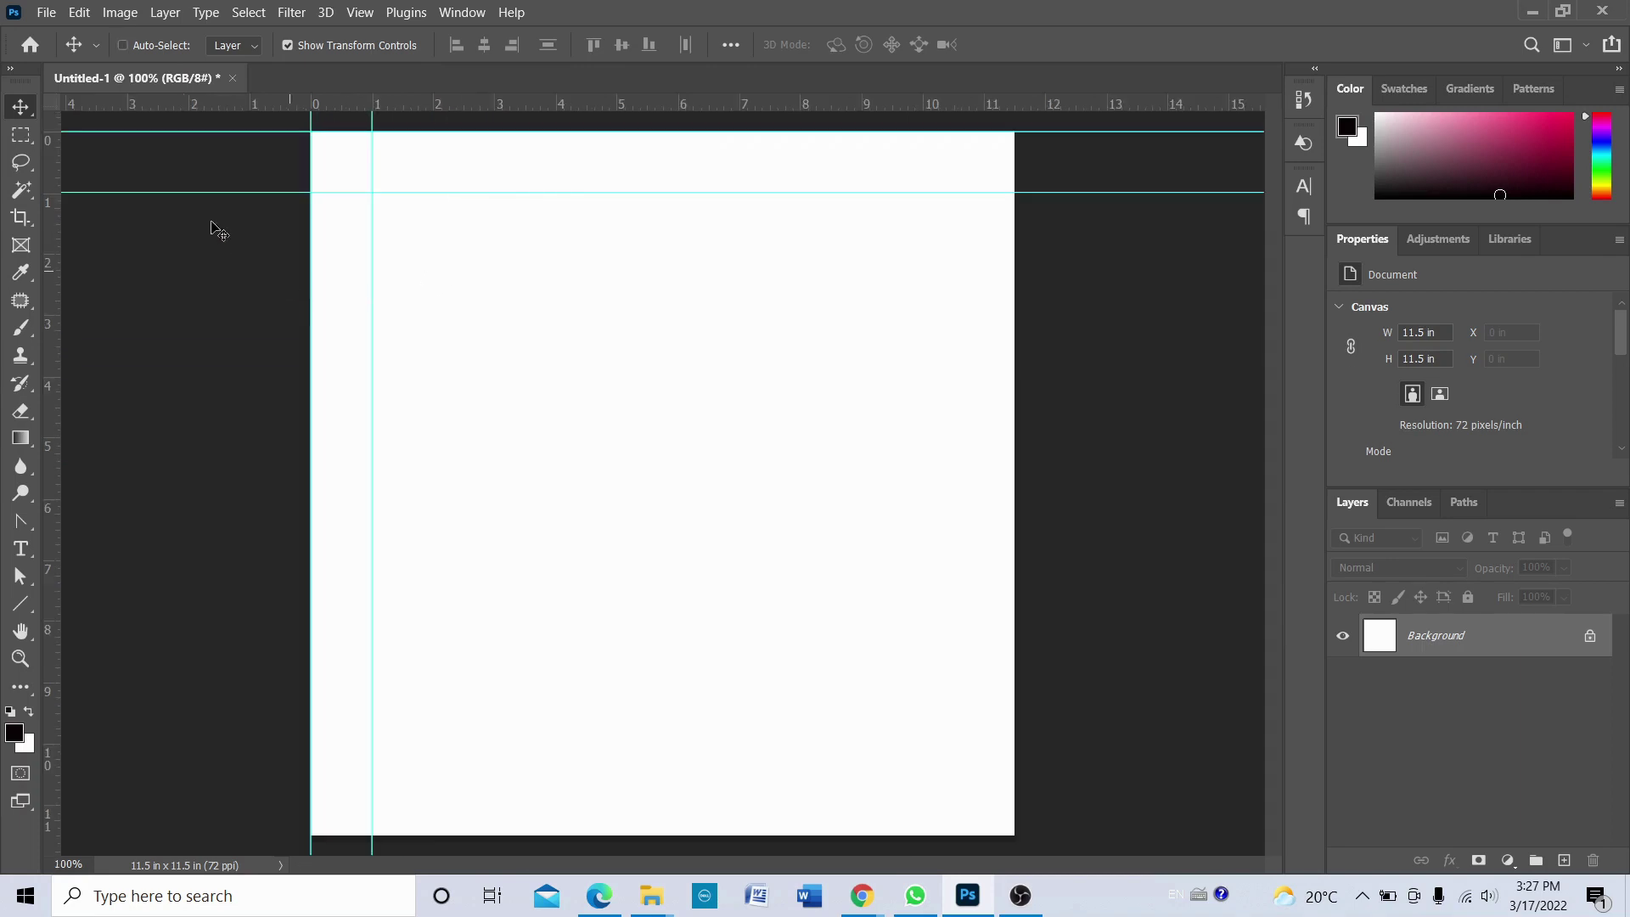
# - Select the Line Tool in Shape mode with no fill
pyautogui.click(25, 607)
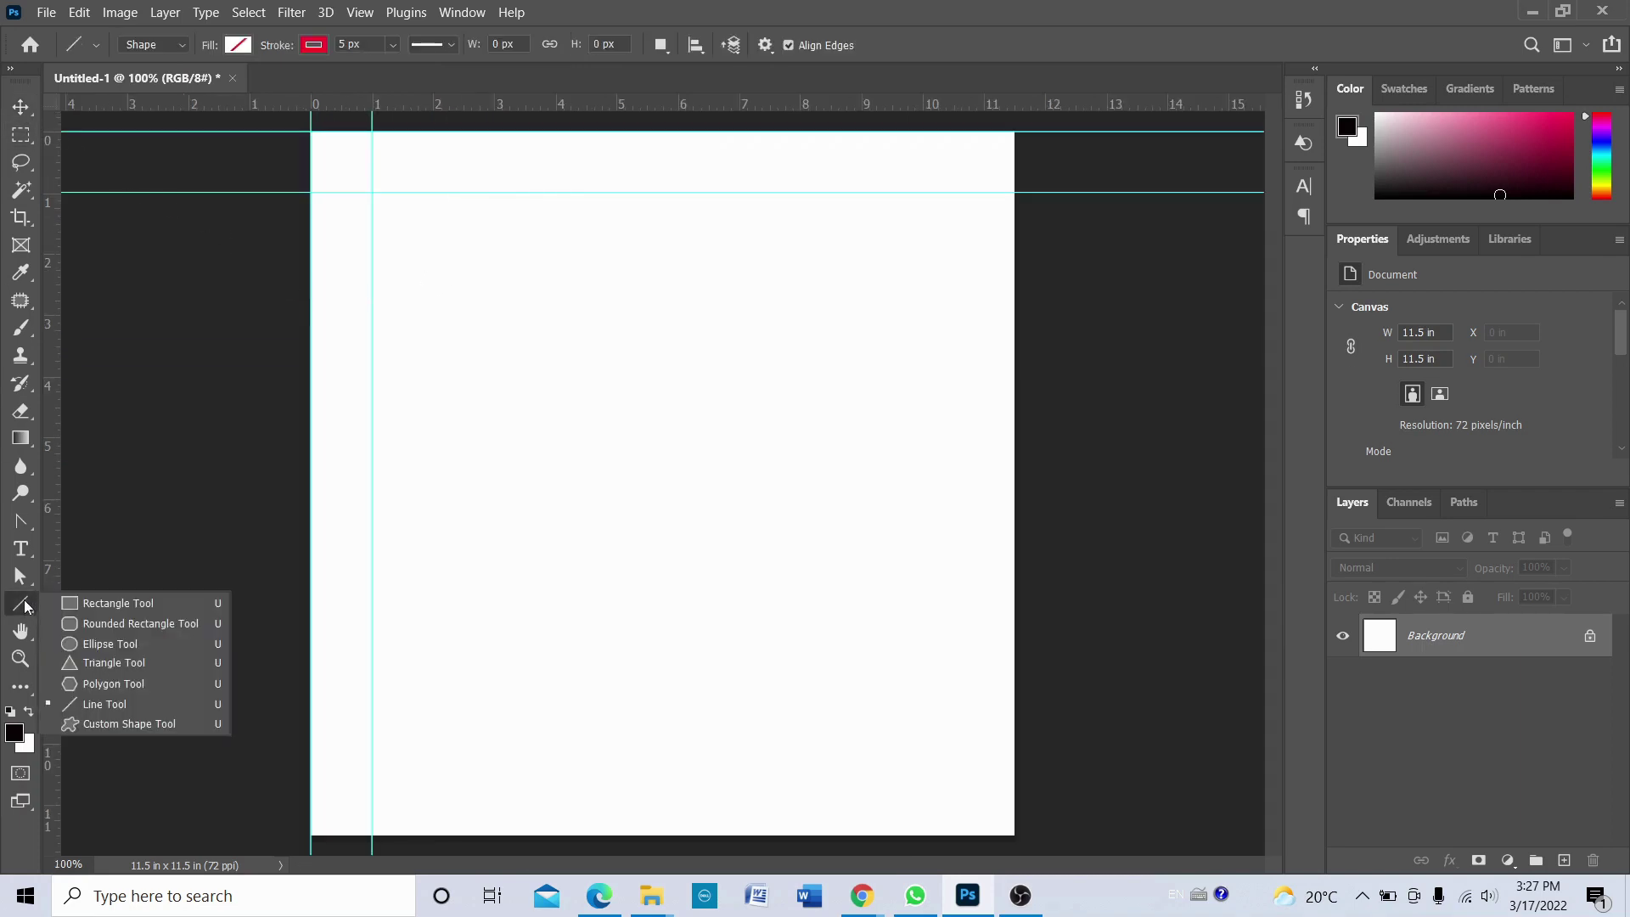
pyautogui.click(102, 708)
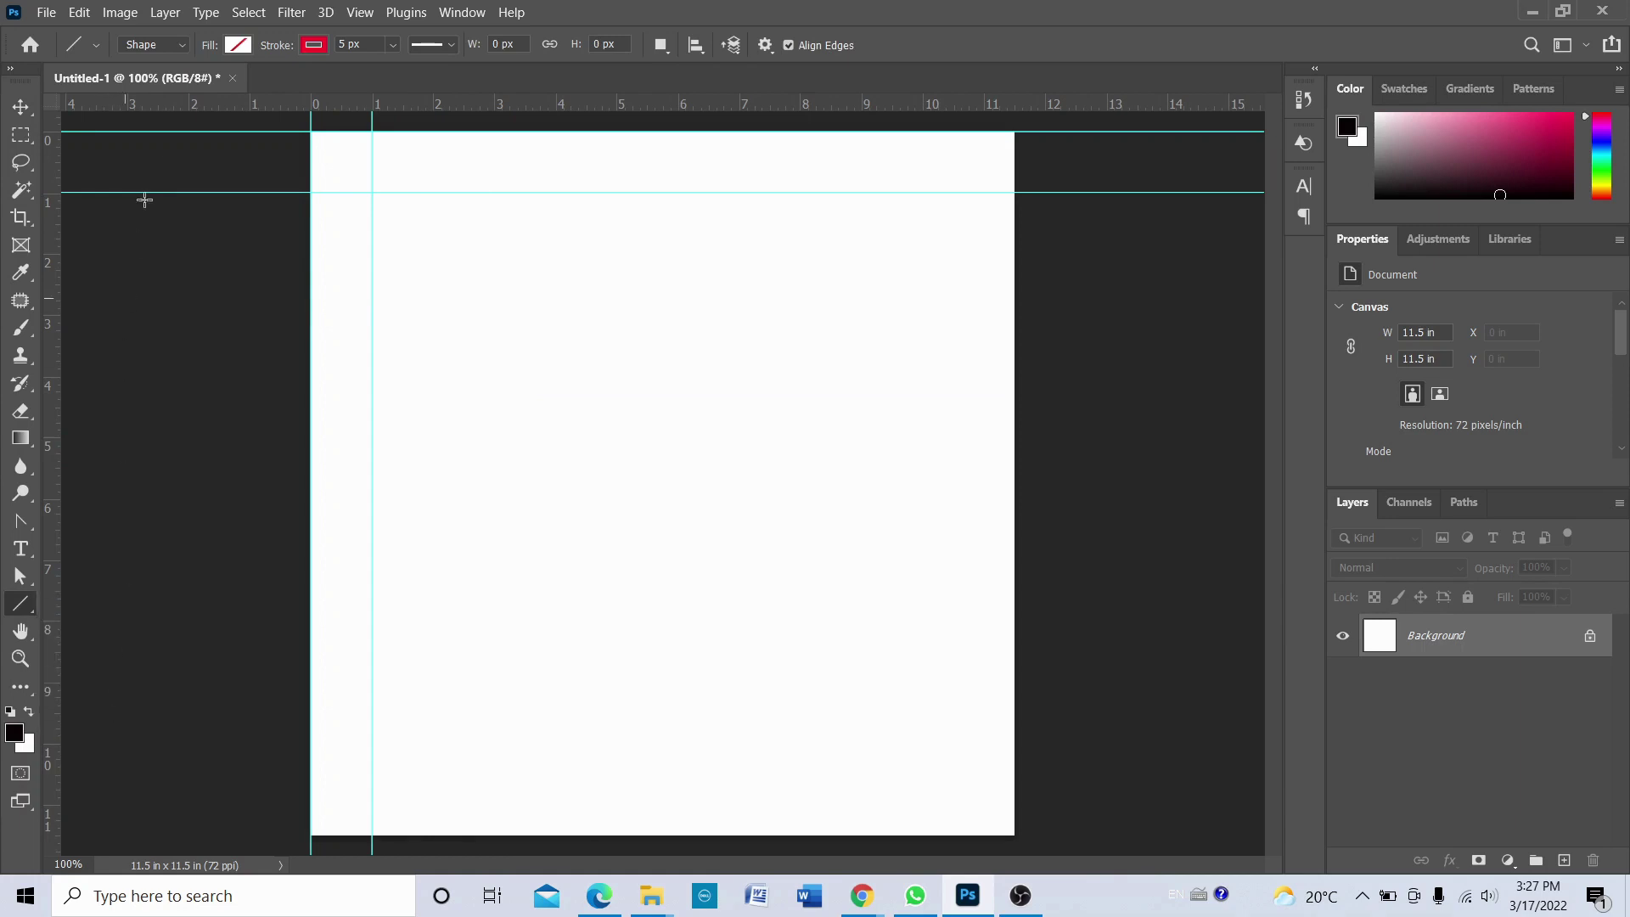
pyautogui.click(181, 48)
pyautogui.click(170, 64)
pyautogui.click(239, 45)
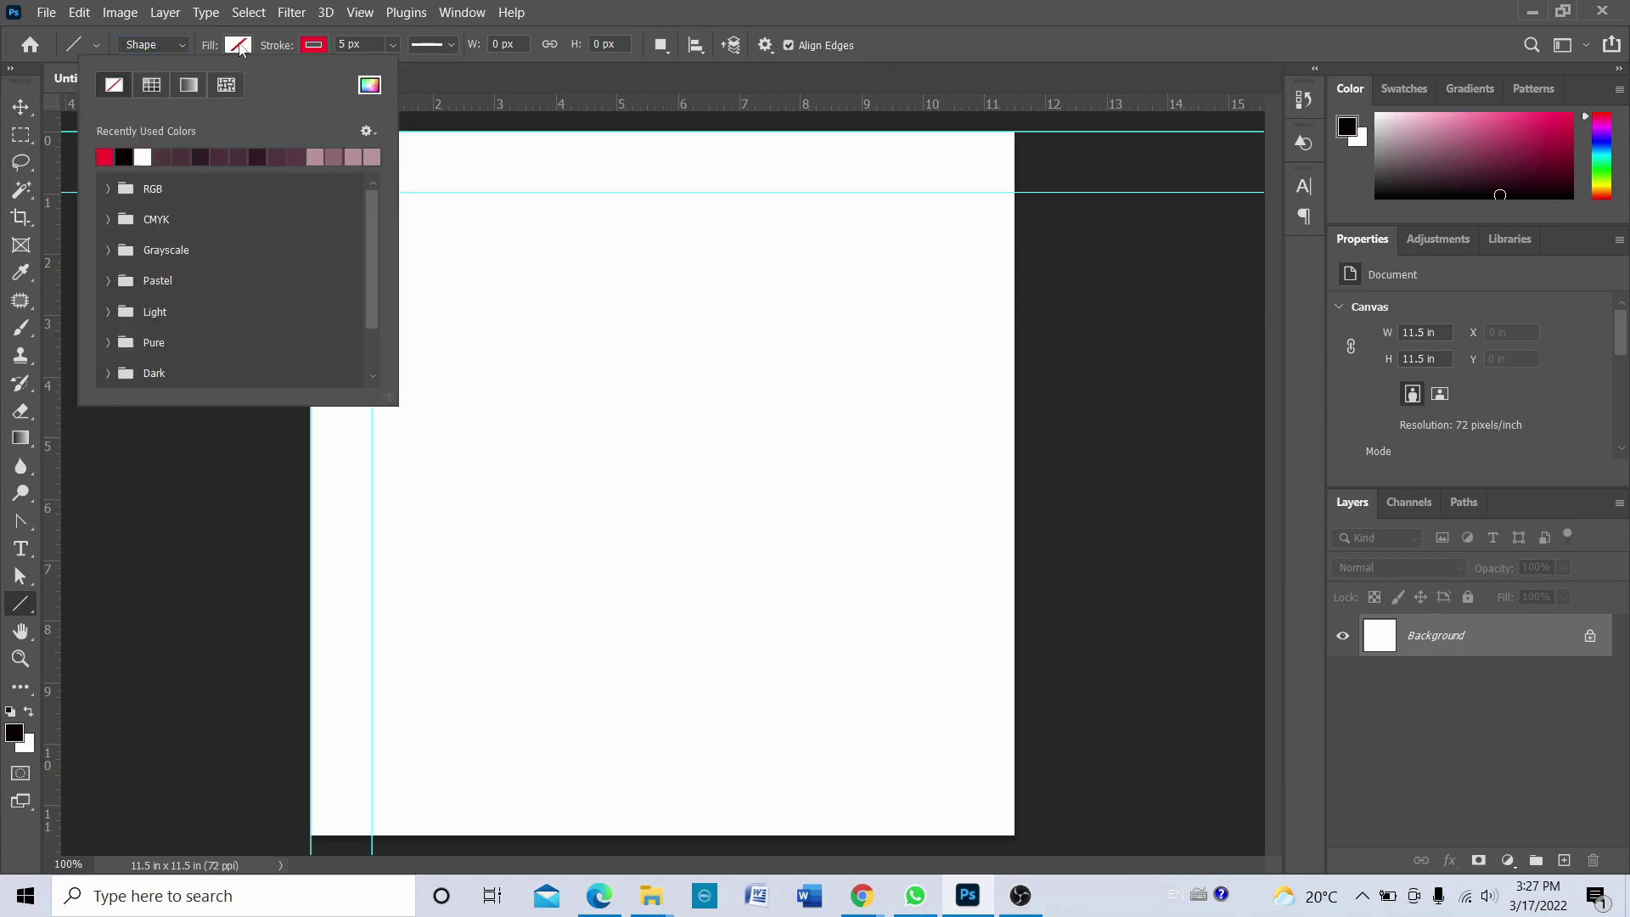
pyautogui.click(115, 87)
# - Give the line a red, 5 px, solid stroke
pyautogui.click(312, 45)
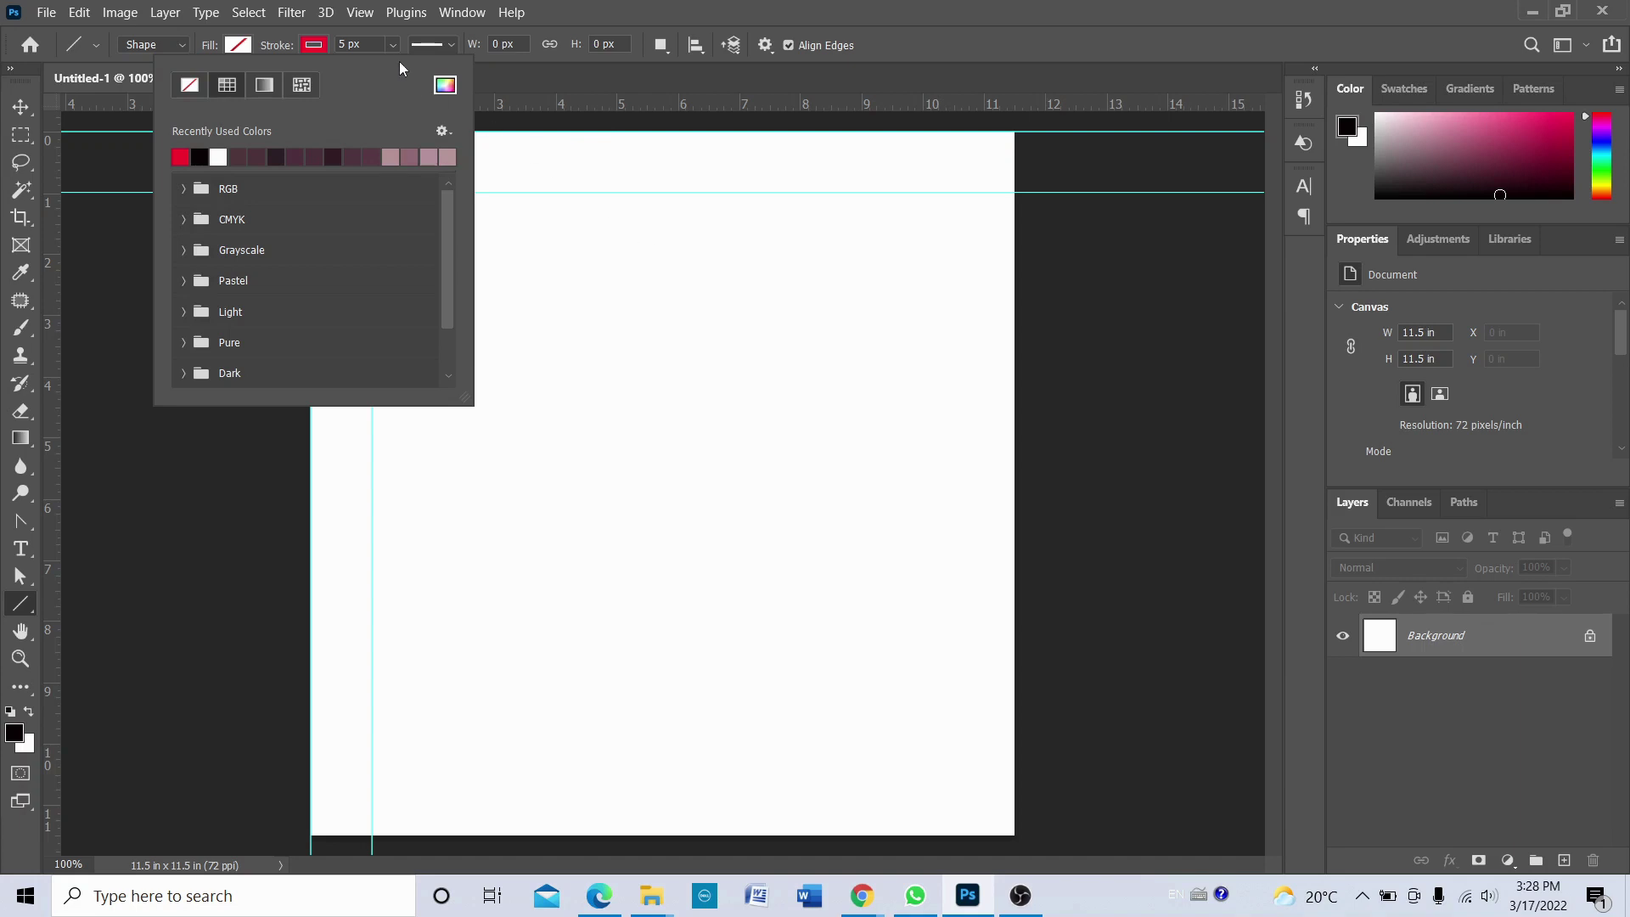
pyautogui.click(363, 44)
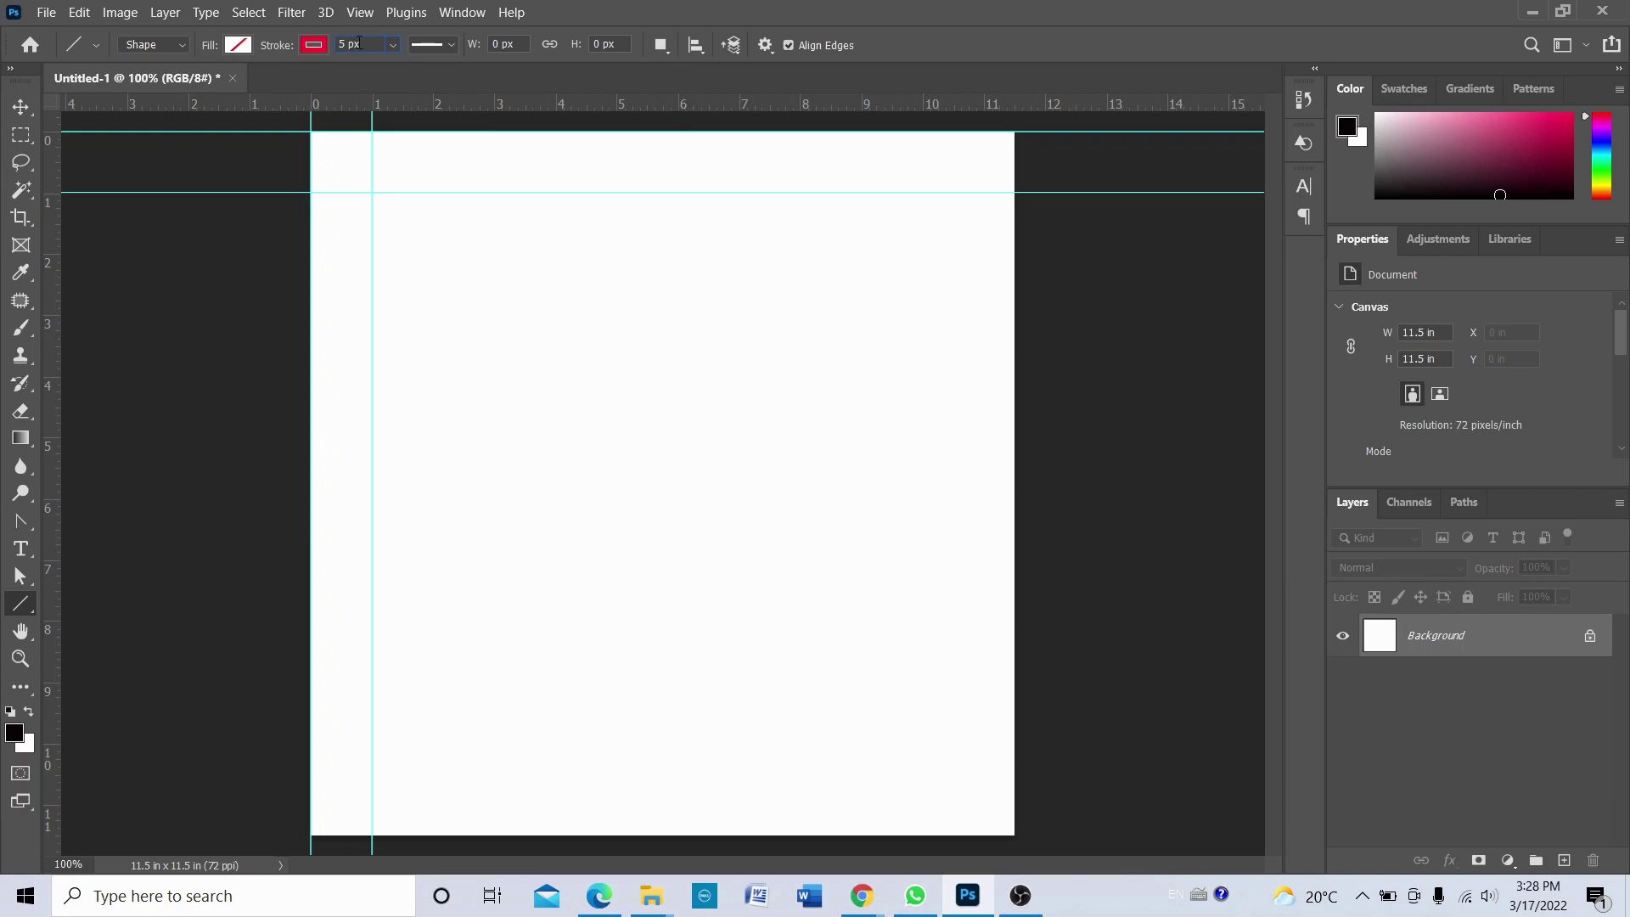
pyautogui.moveTo(369, 43); pyautogui.dragTo(337, 44)
pyautogui.click(451, 44)
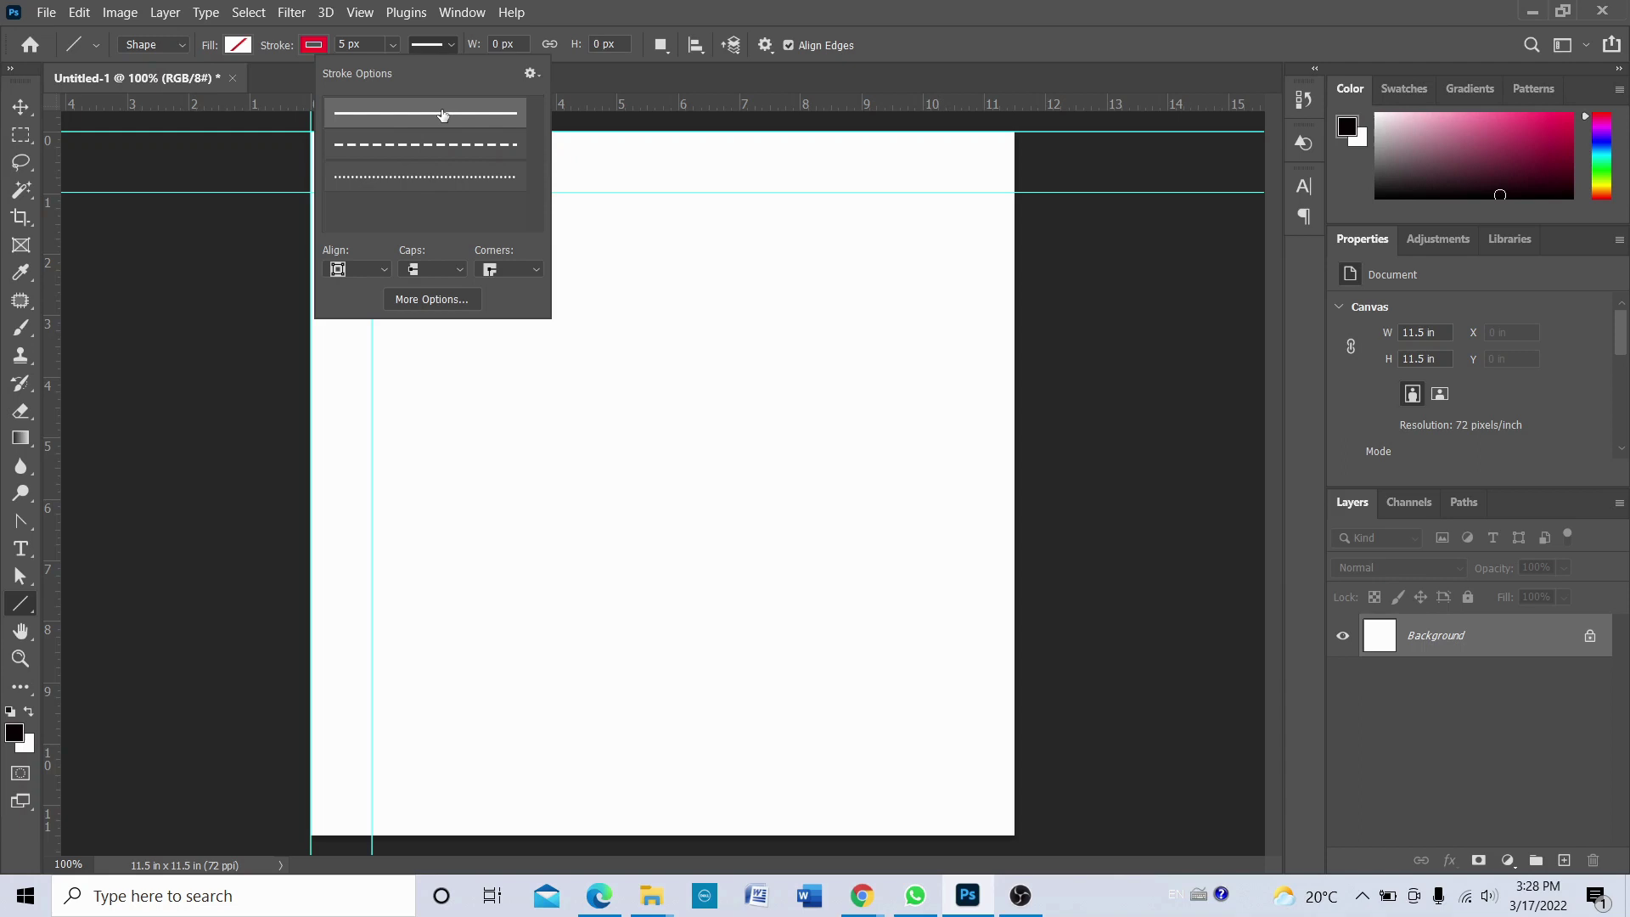
pyautogui.click(450, 44)
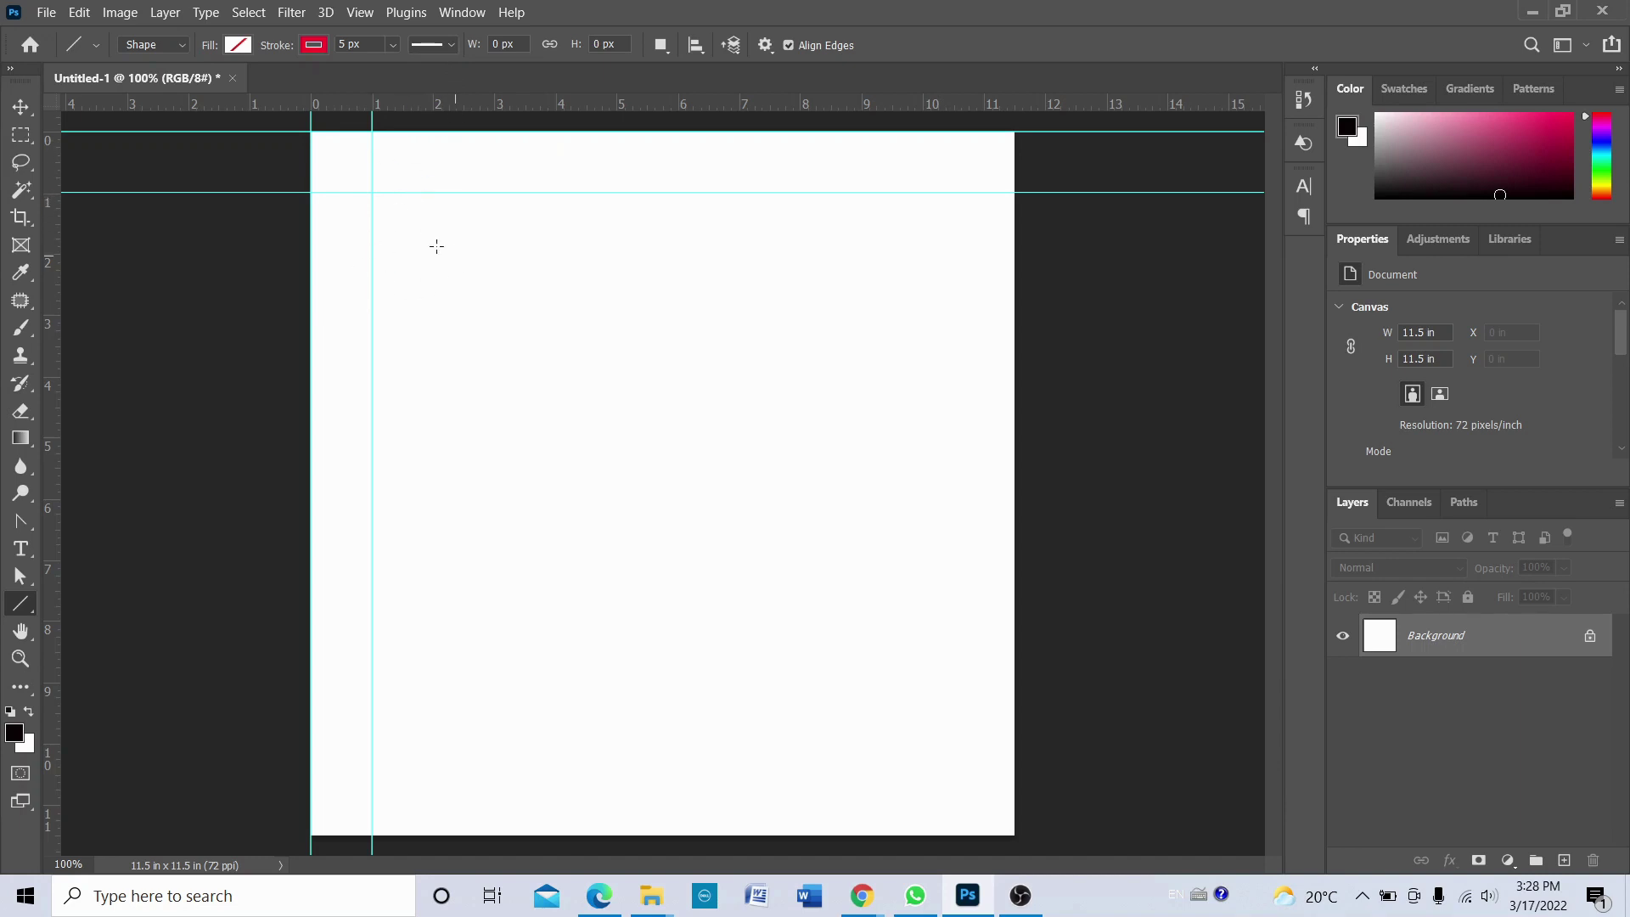
# - Draw a vertical red line about 10.26 in tall on its own Line 1 layer
pyautogui.moveTo(450, 204); pyautogui.dragTo(459, 828)
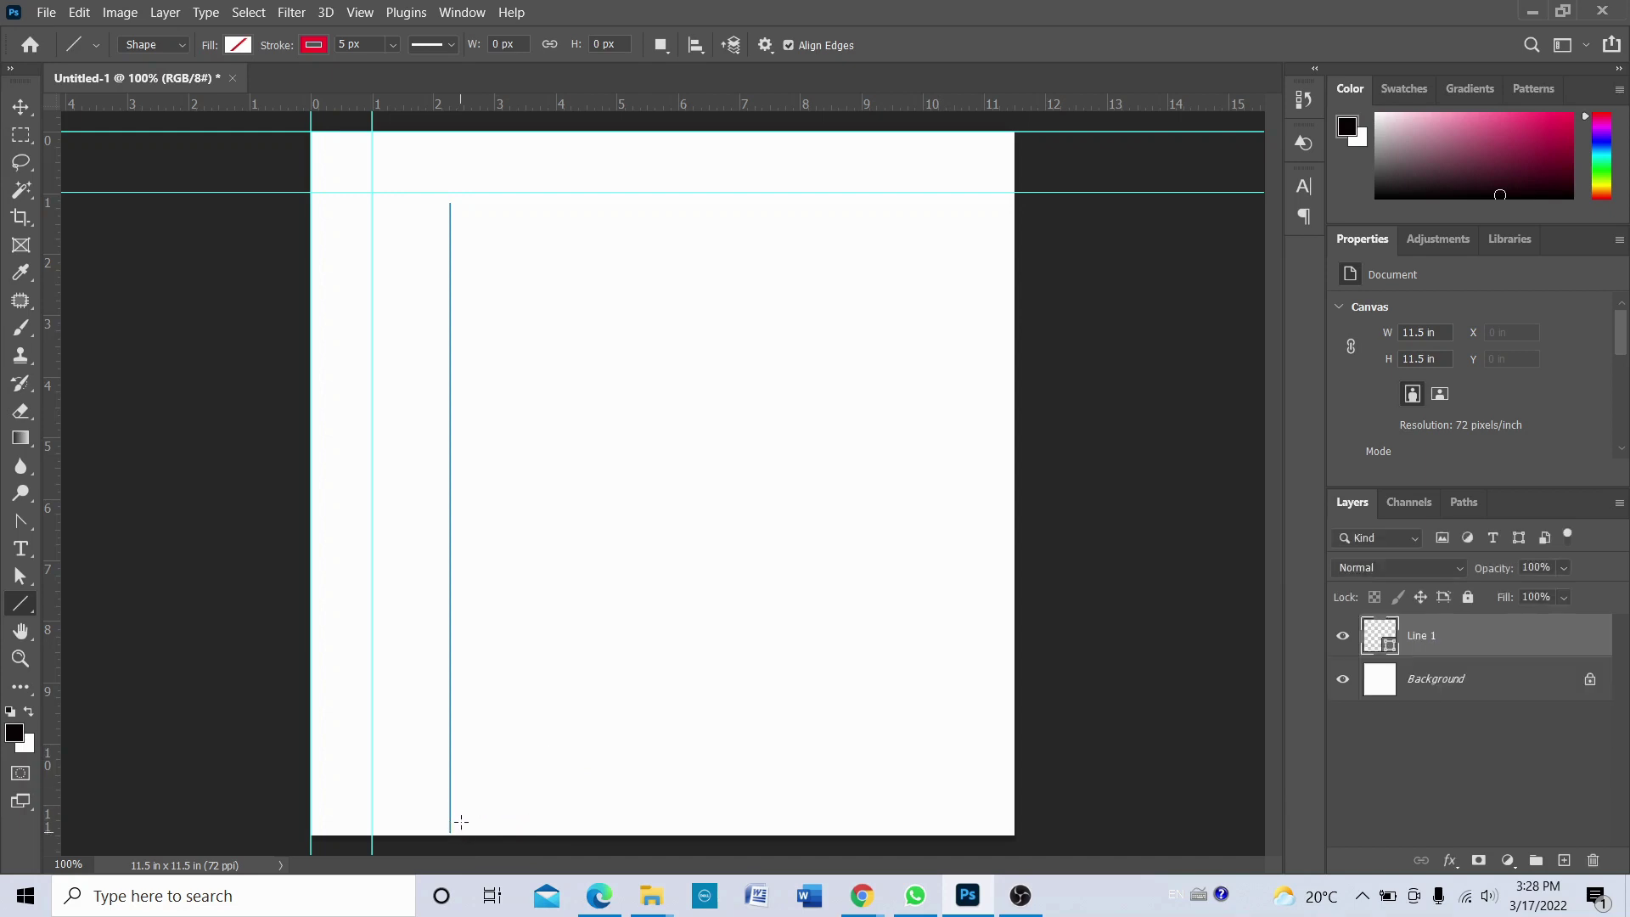
pyautogui.click(20, 109)
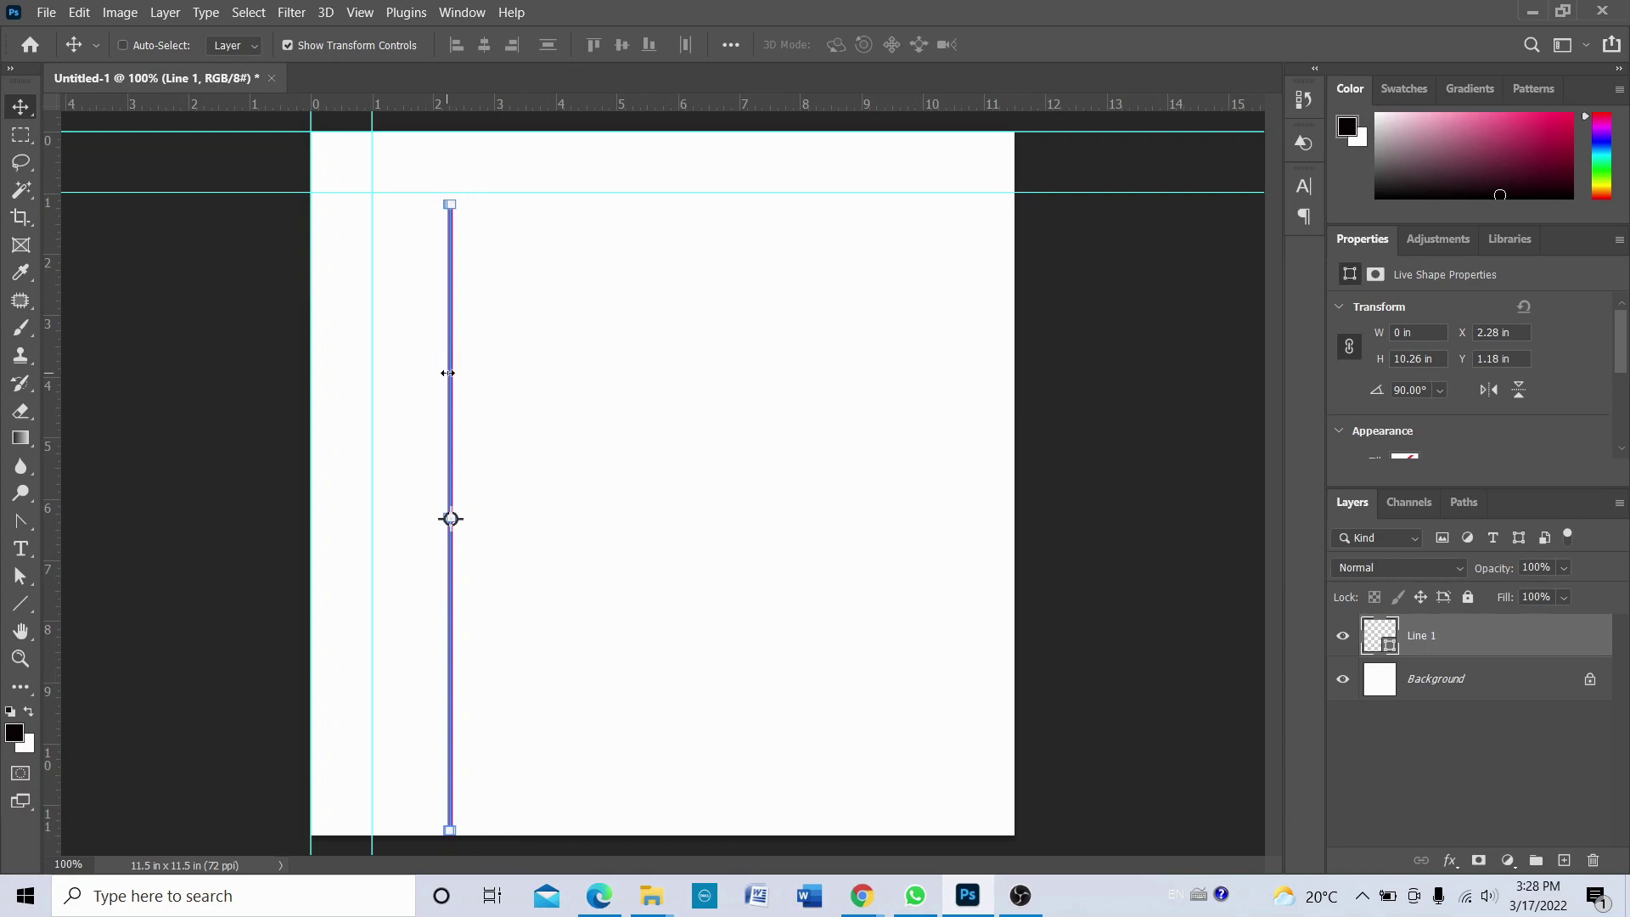
# - Move Line 1 to X 0 and stretch it to the full 11.5 in canvas height
pyautogui.moveTo(450, 377); pyautogui.dragTo(315, 303)
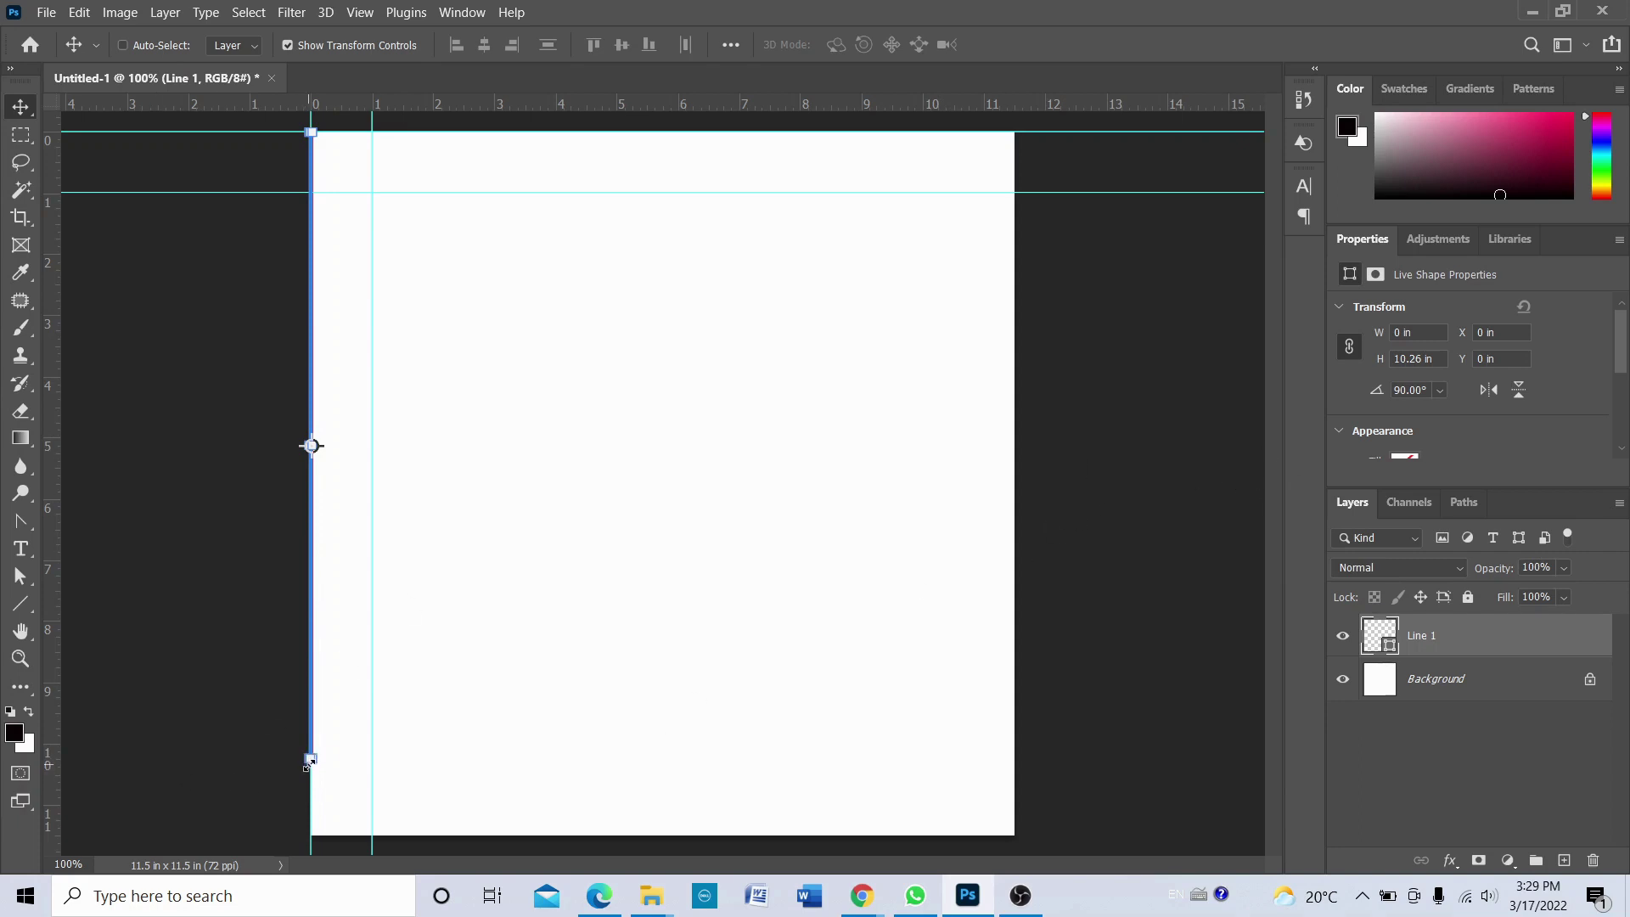
pyautogui.moveTo(307, 762); pyautogui.dragTo(304, 835)
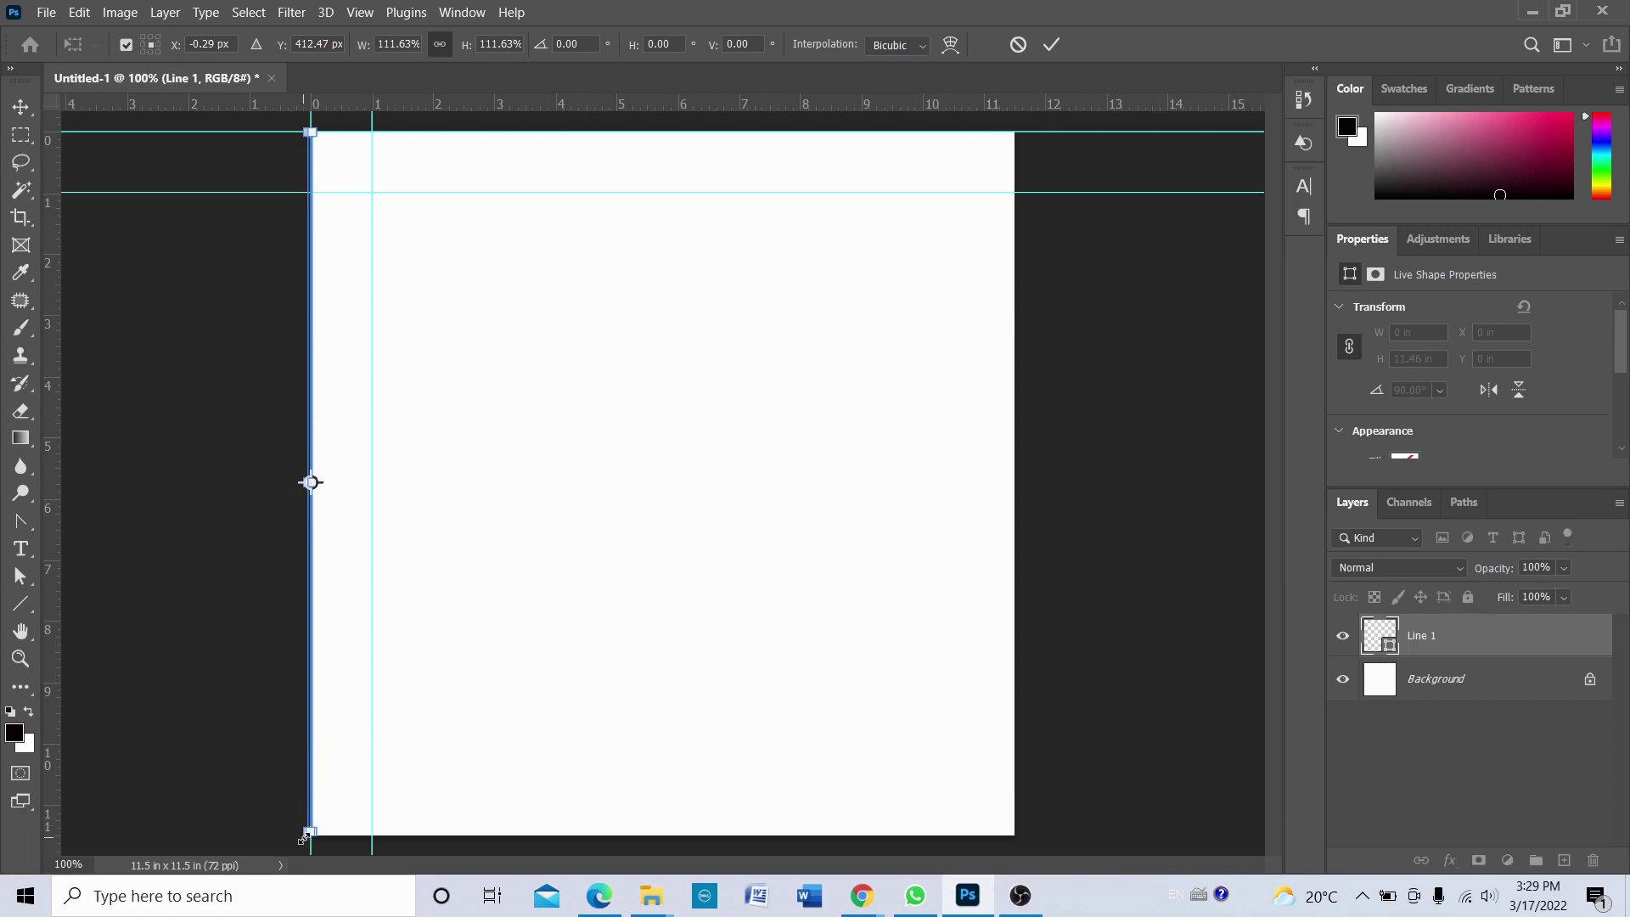
pyautogui.hotkey('ctrl', 'z')
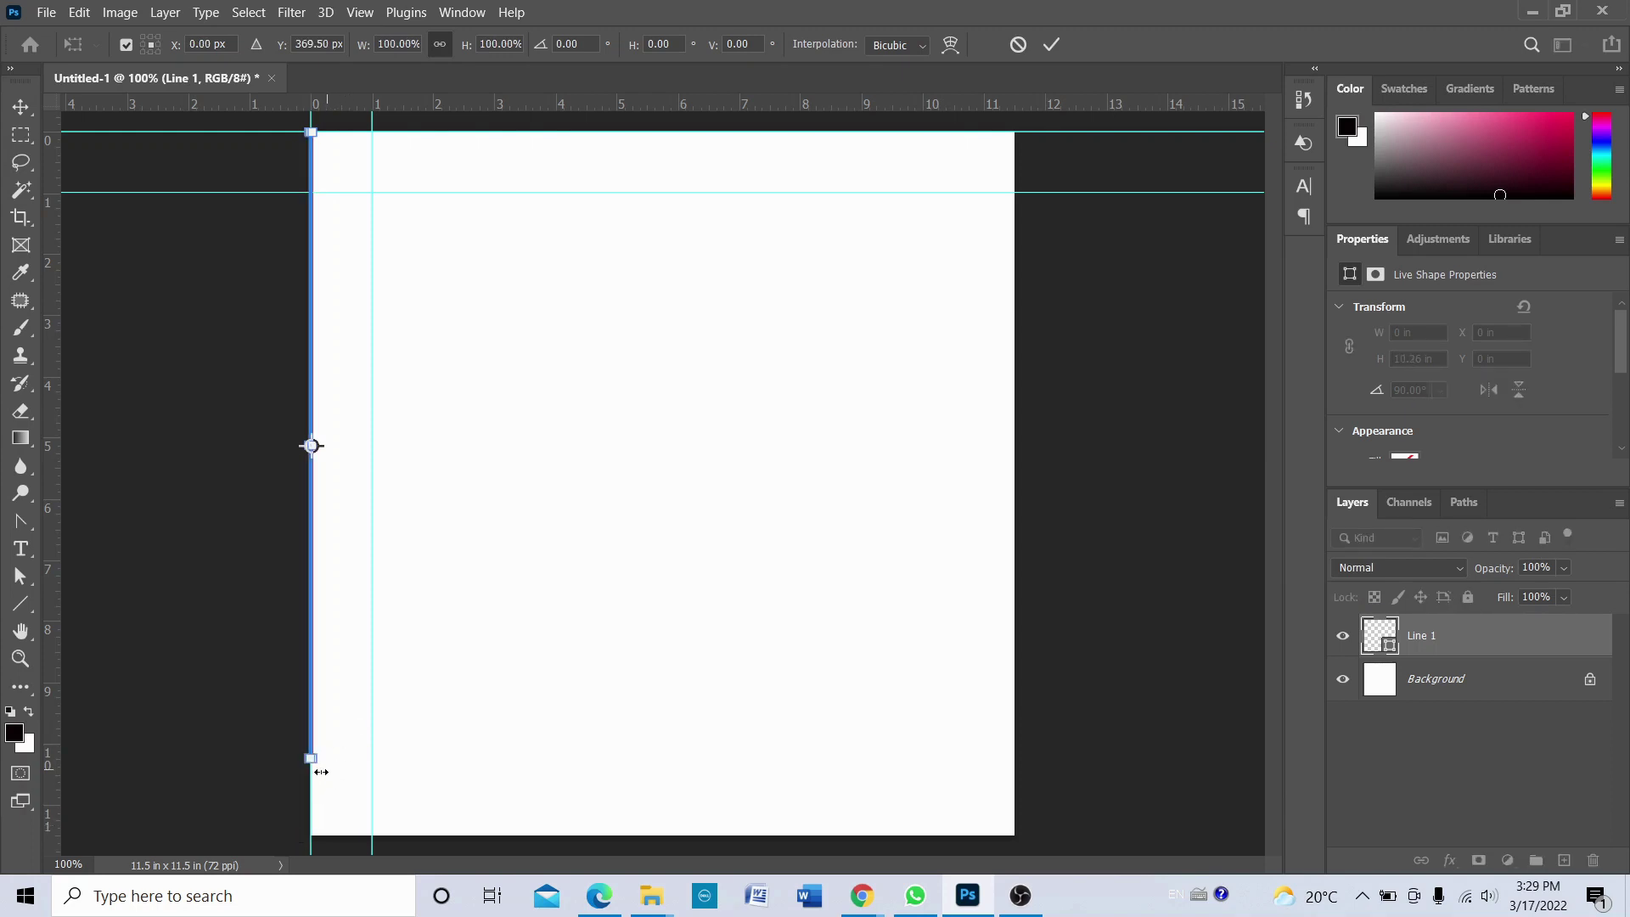
pyautogui.hotkey('ctrl', '+')
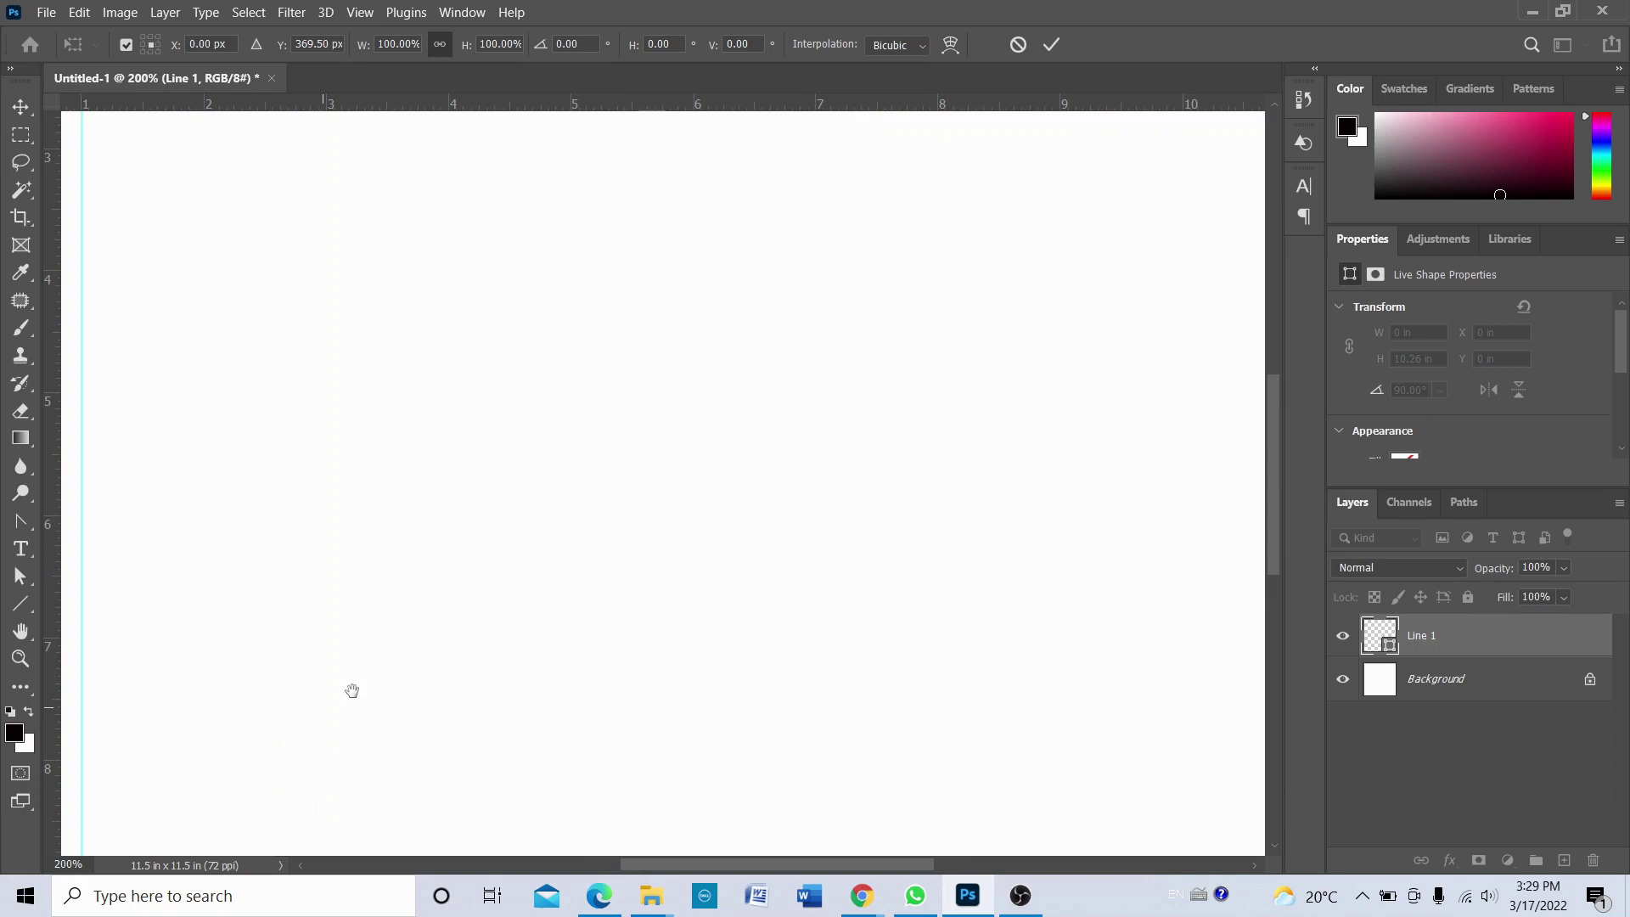
pyautogui.moveTo(353, 690); pyautogui.dragTo(662, 498)
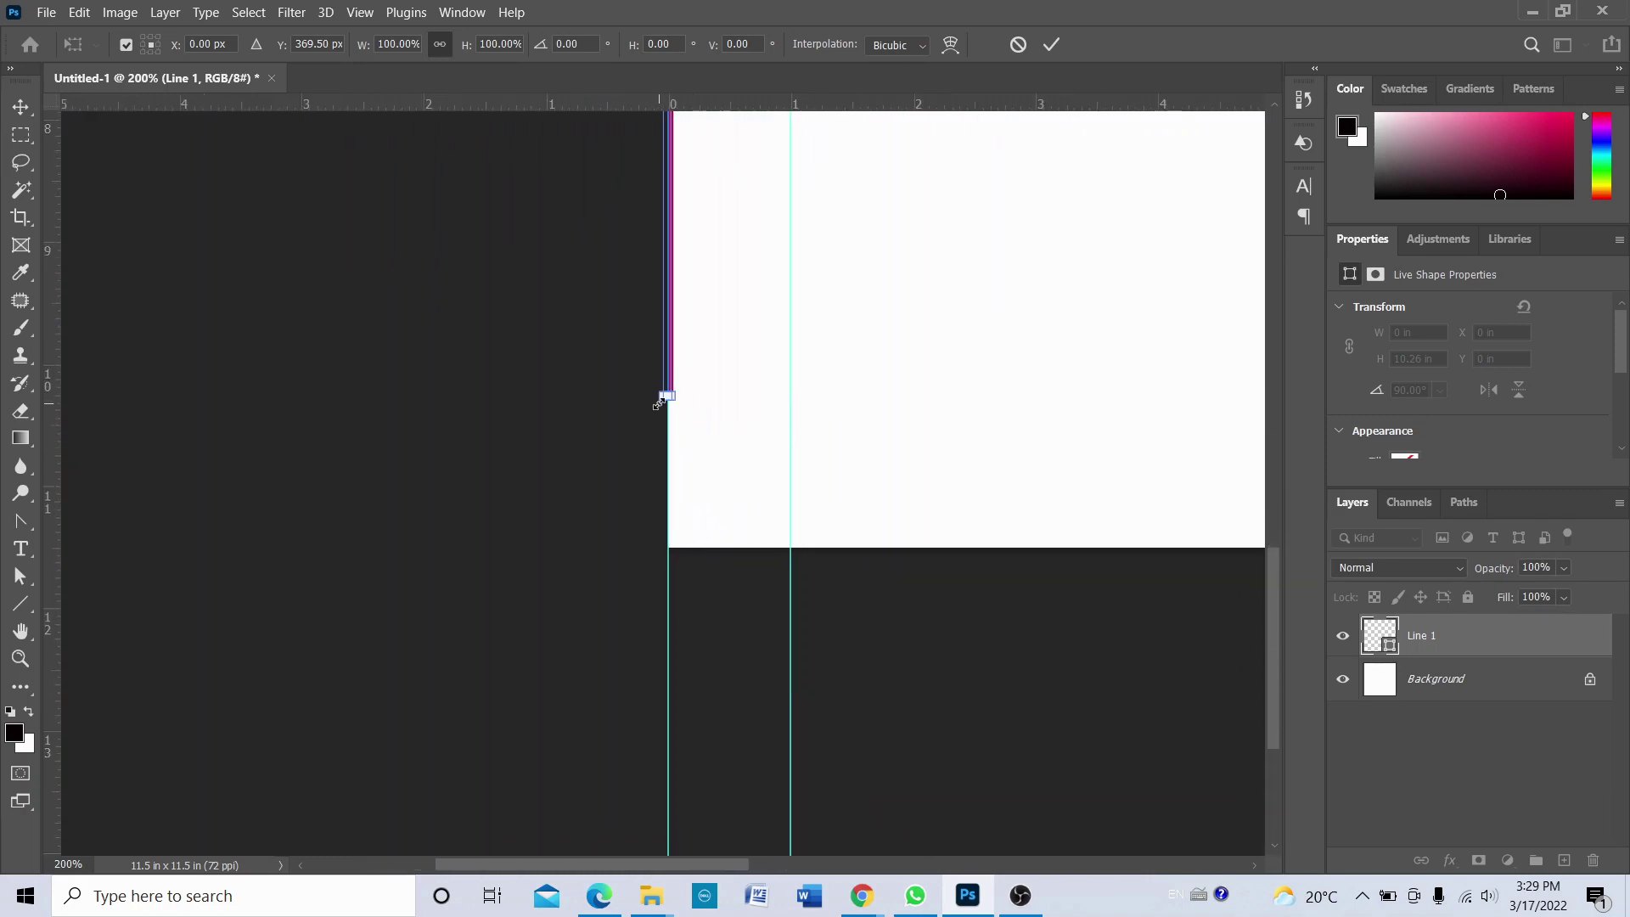
pyautogui.moveTo(666, 398); pyautogui.dragTo(686, 546)
pyautogui.hotkey('ctrl', '-')
pyautogui.hotkey('ctrl', '-')
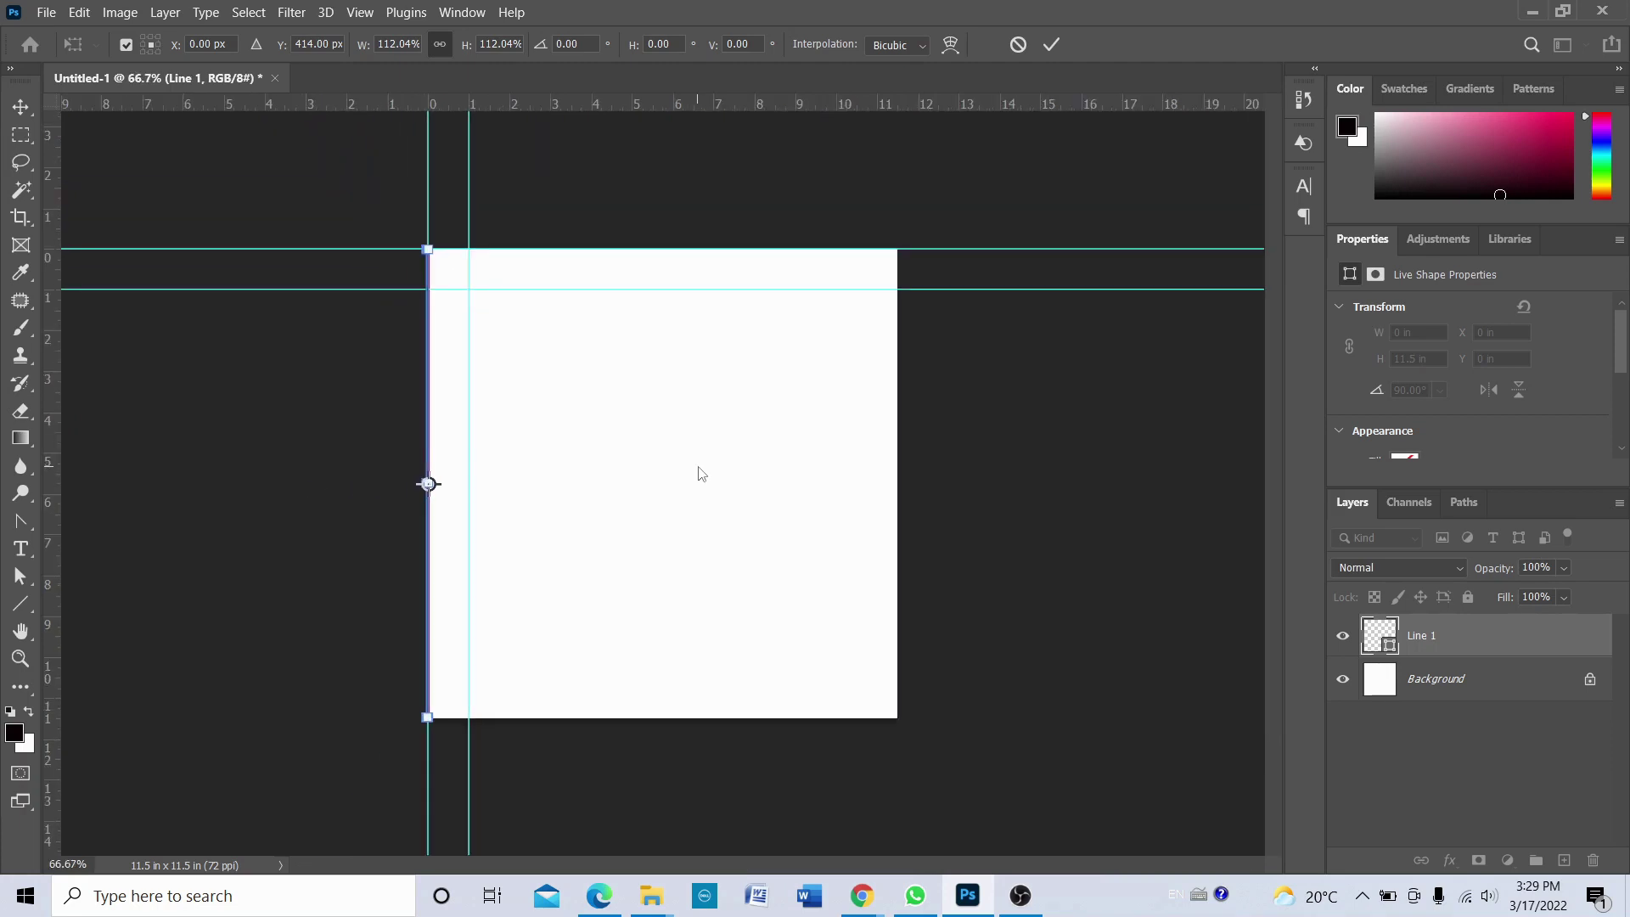
pyautogui.press('Return')
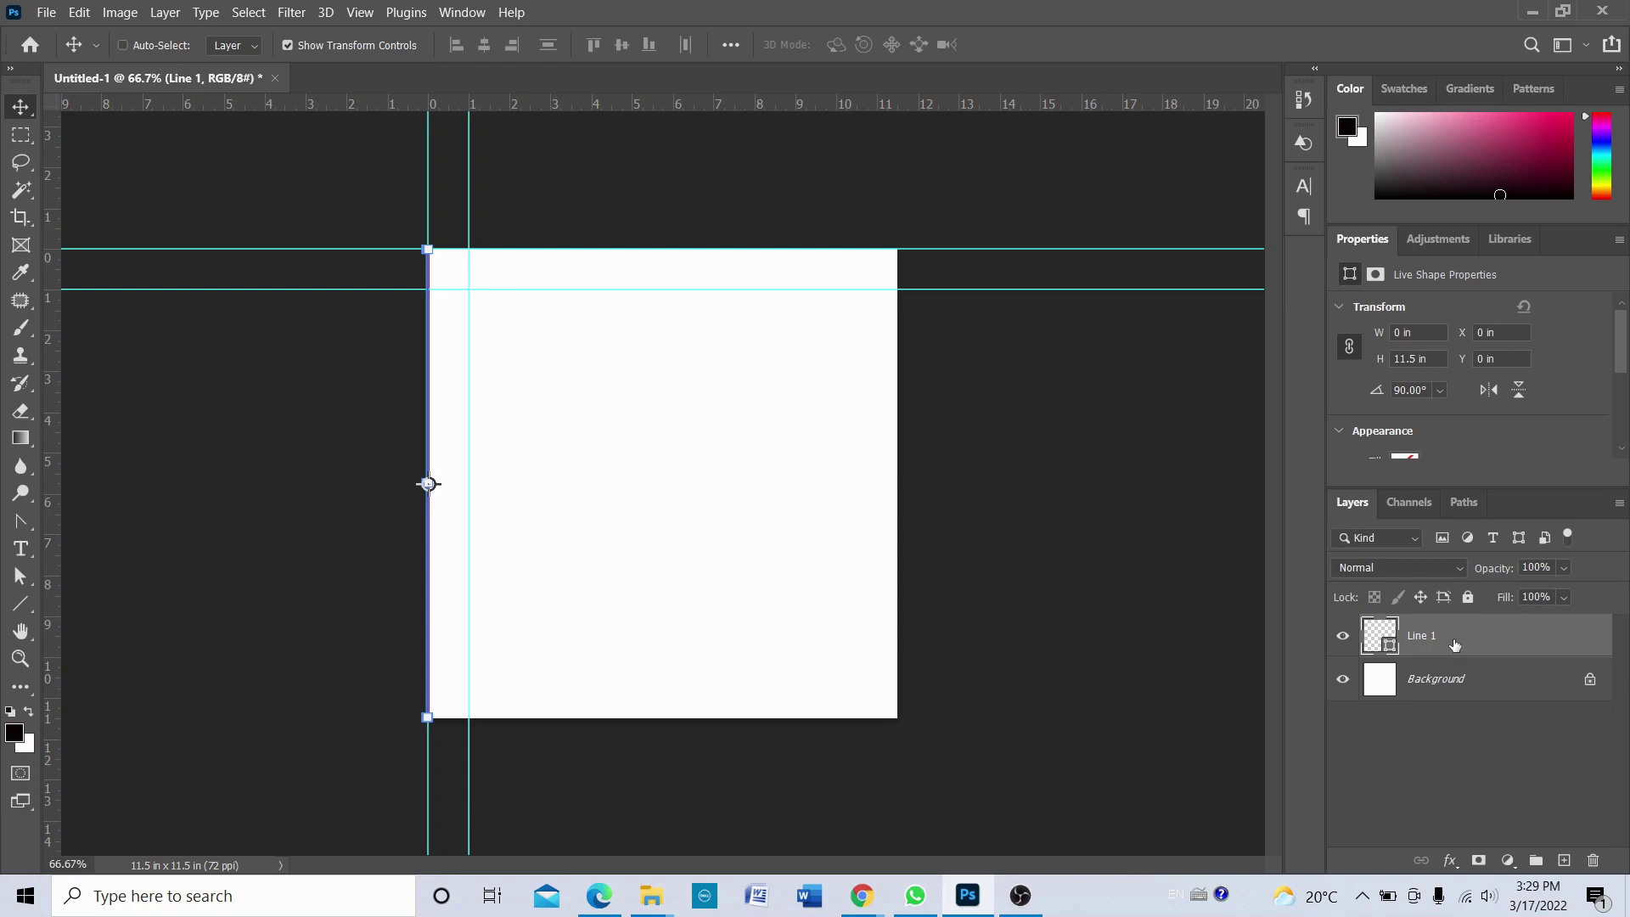
# - Duplicate the vertical line and move the copy onto the 1-inch guide at X 1 in
pyautogui.hotkey('ctrl', 'alt', 't')
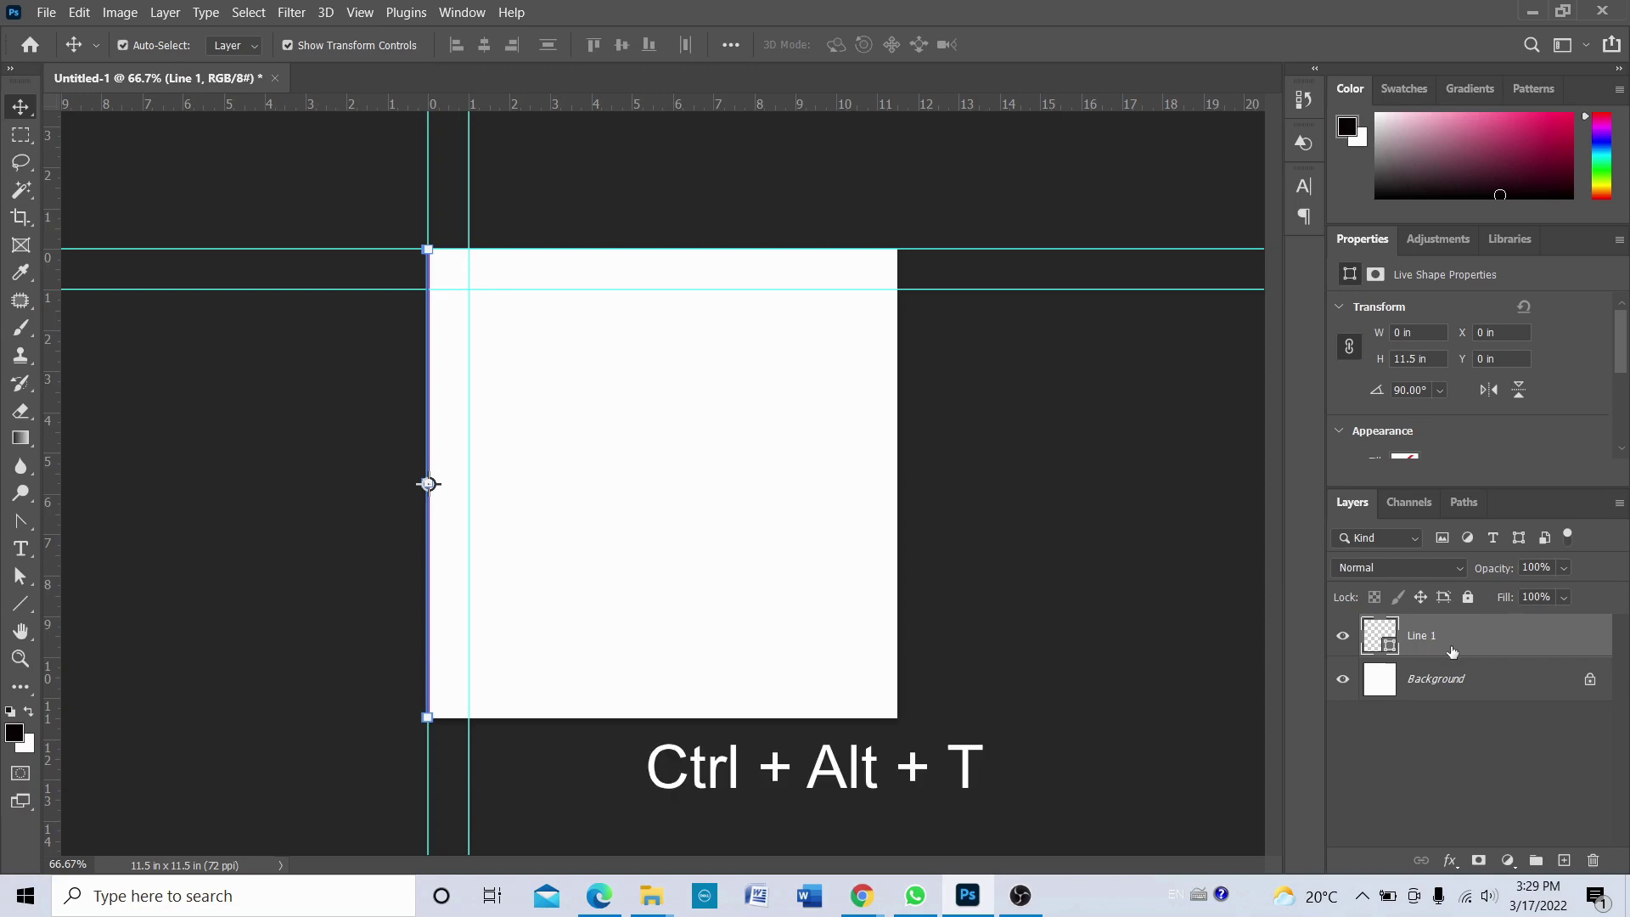
pyautogui.hotkey('ctrl', 'alt', 't')
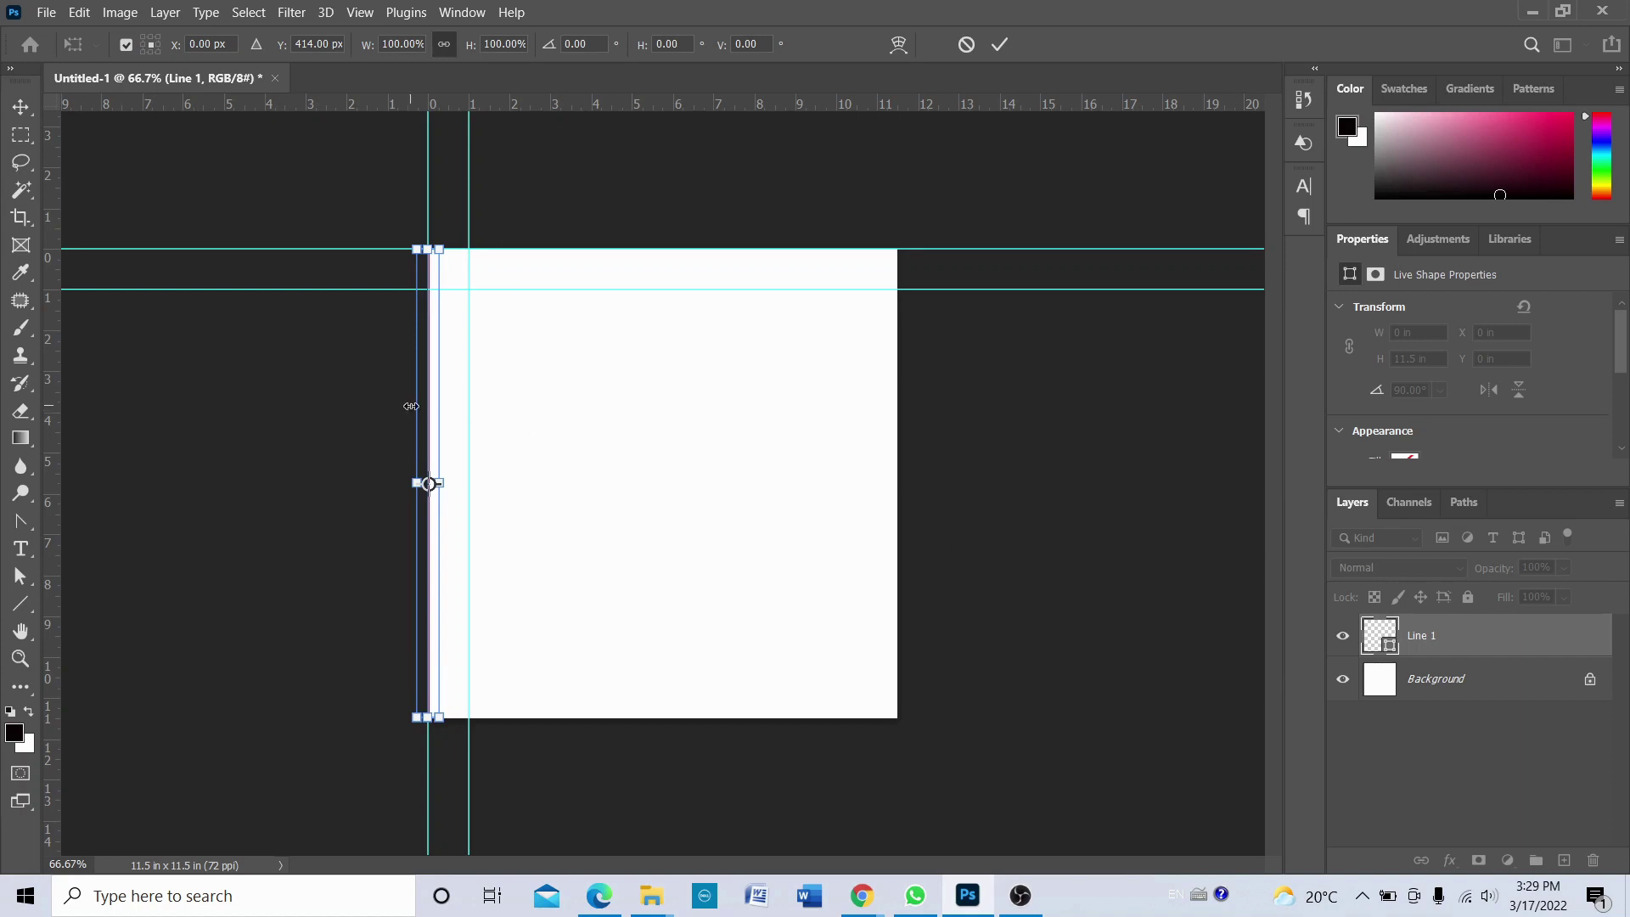
pyautogui.scroll(4, 411, 406)
pyautogui.moveTo(421, 412); pyautogui.dragTo(838, 506)
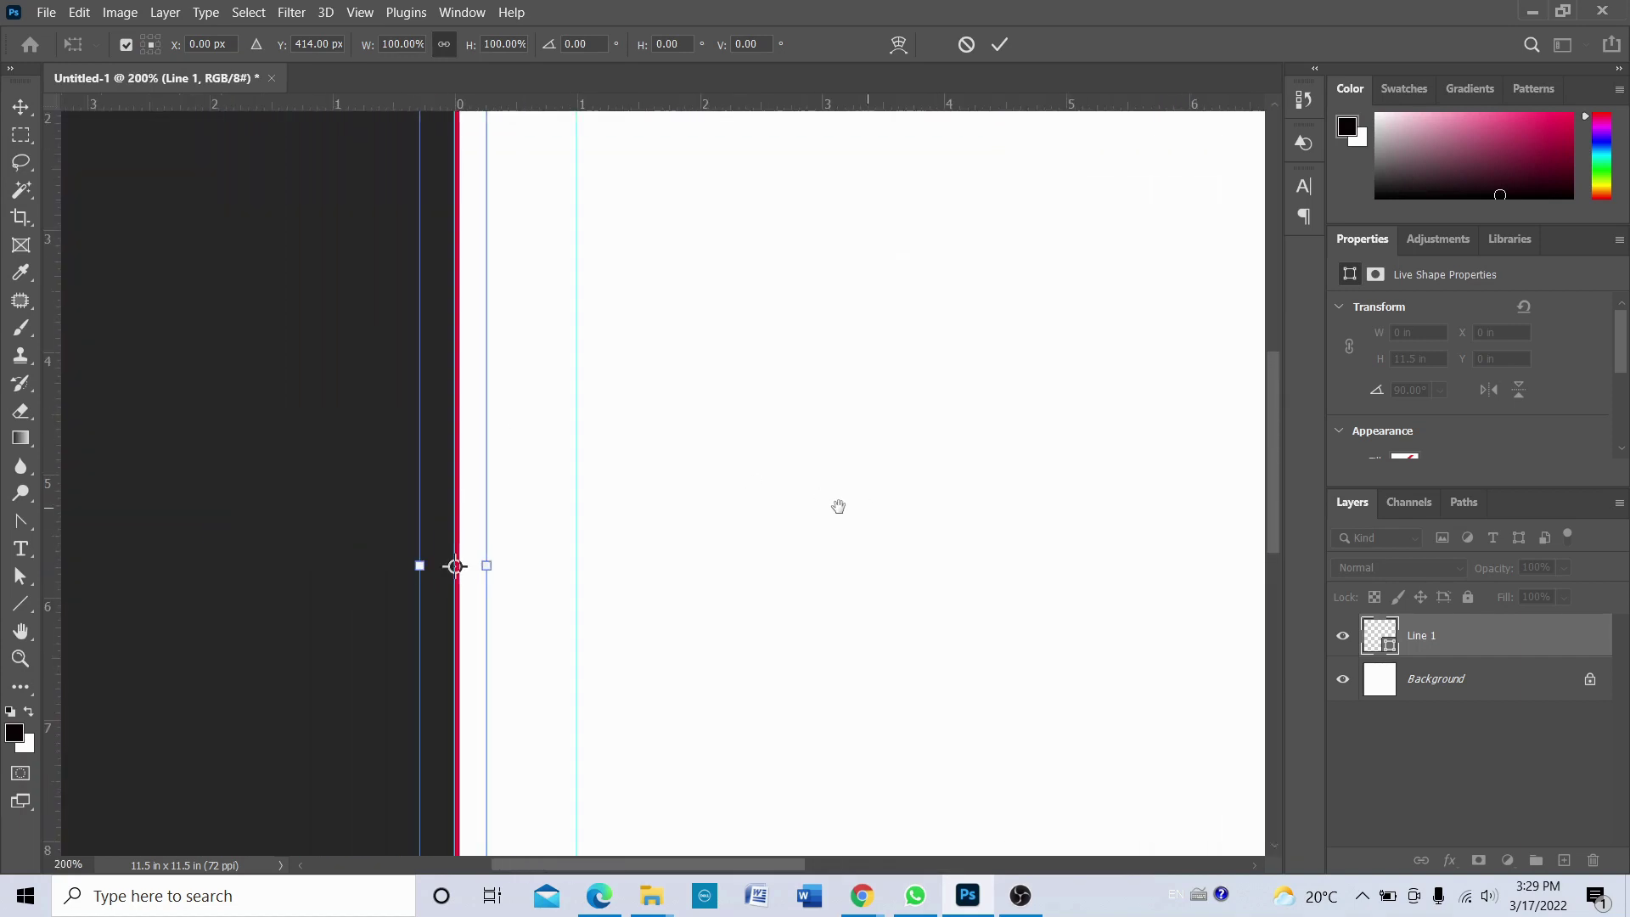
pyautogui.scroll(5, 818, 594)
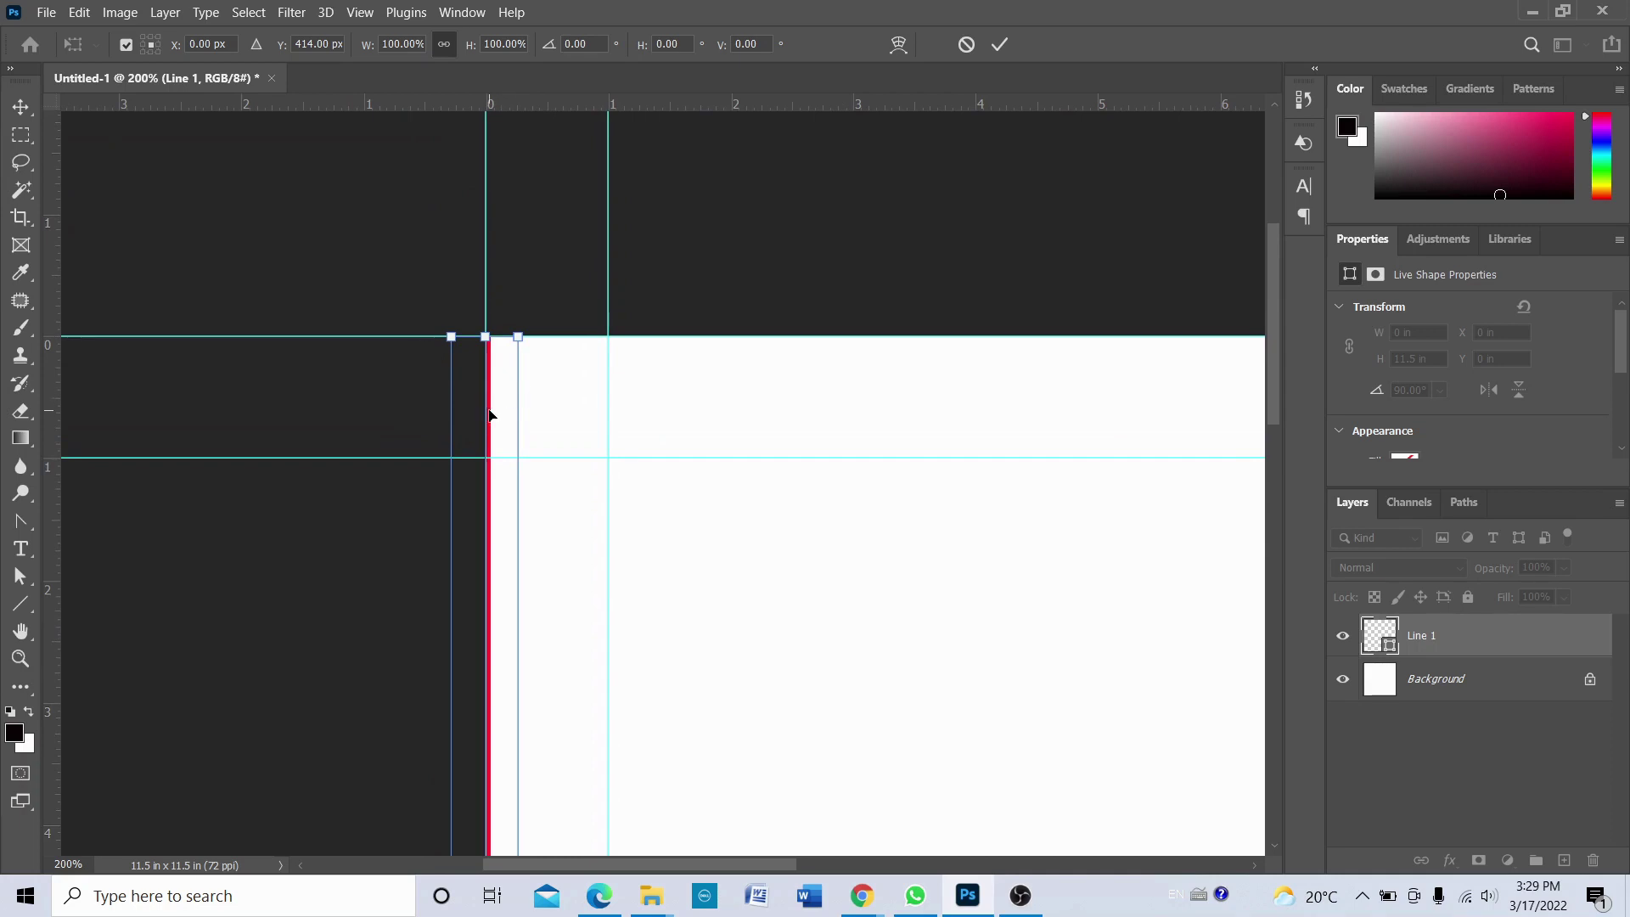
pyautogui.moveTo(489, 415); pyautogui.dragTo(608, 417)
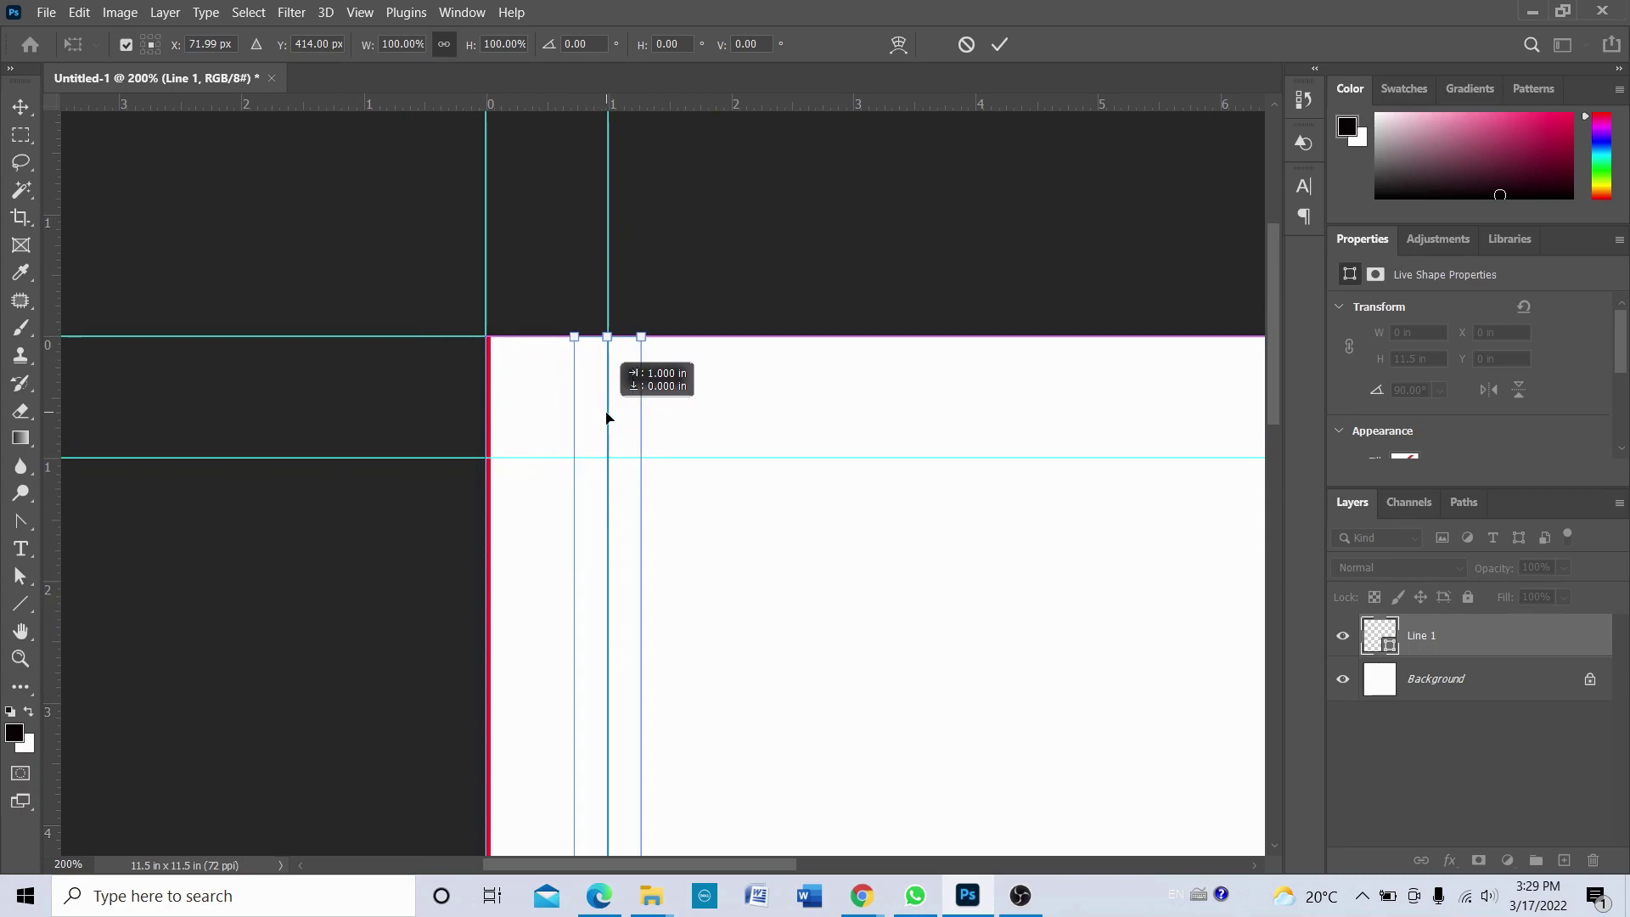
pyautogui.moveTo(608, 416); pyautogui.dragTo(608, 412)
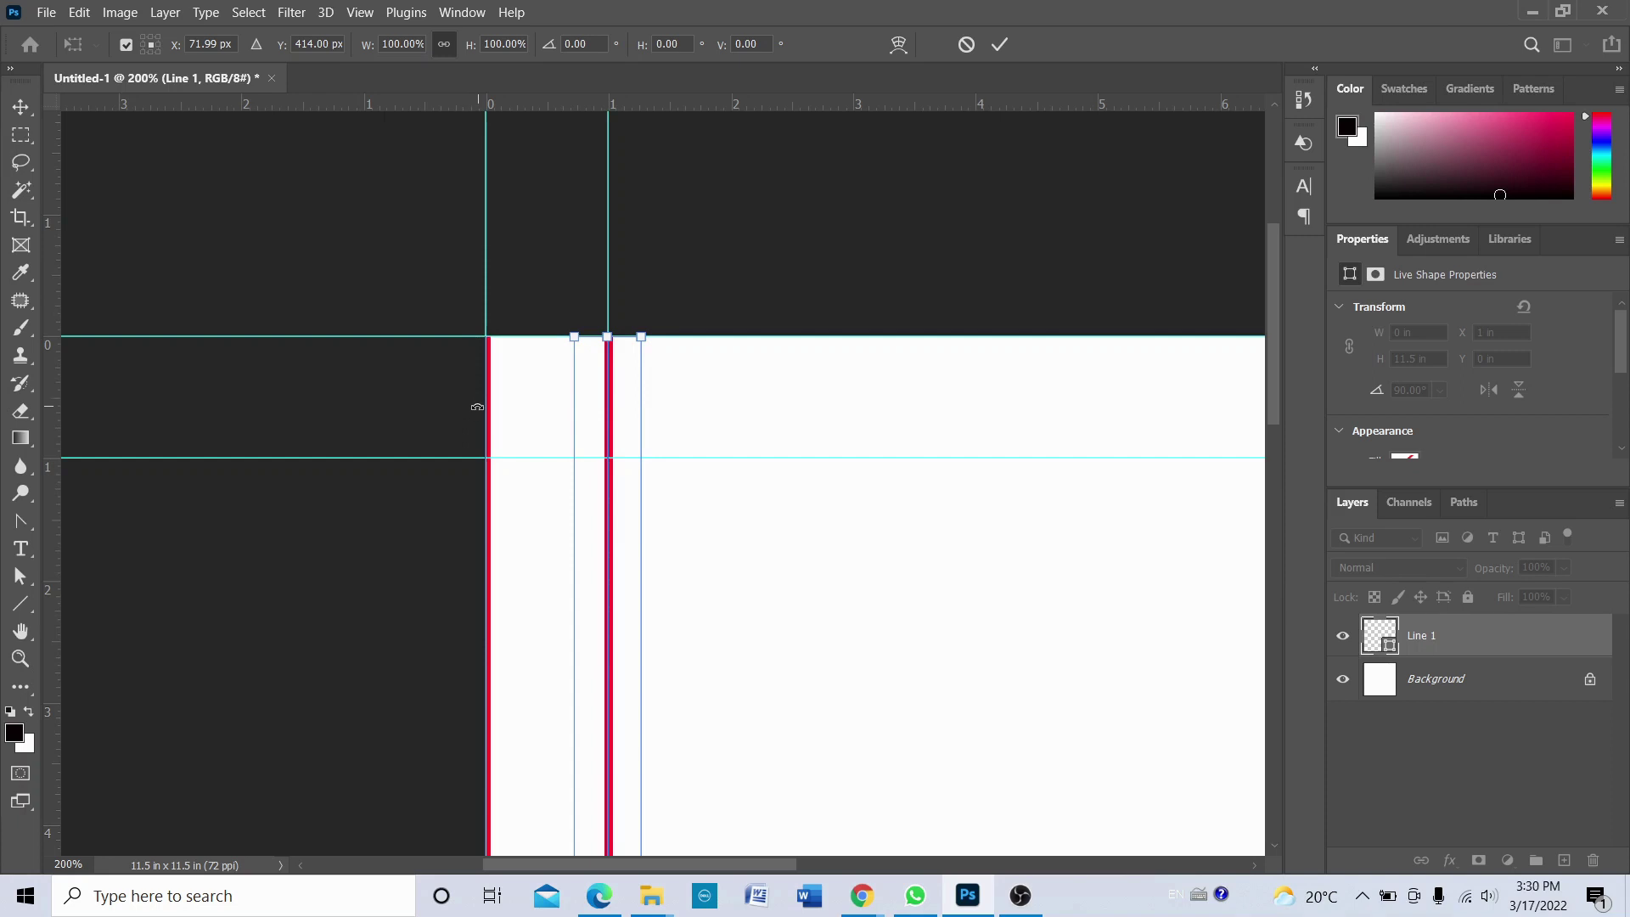
pyautogui.hotkey('ctrl', '-')
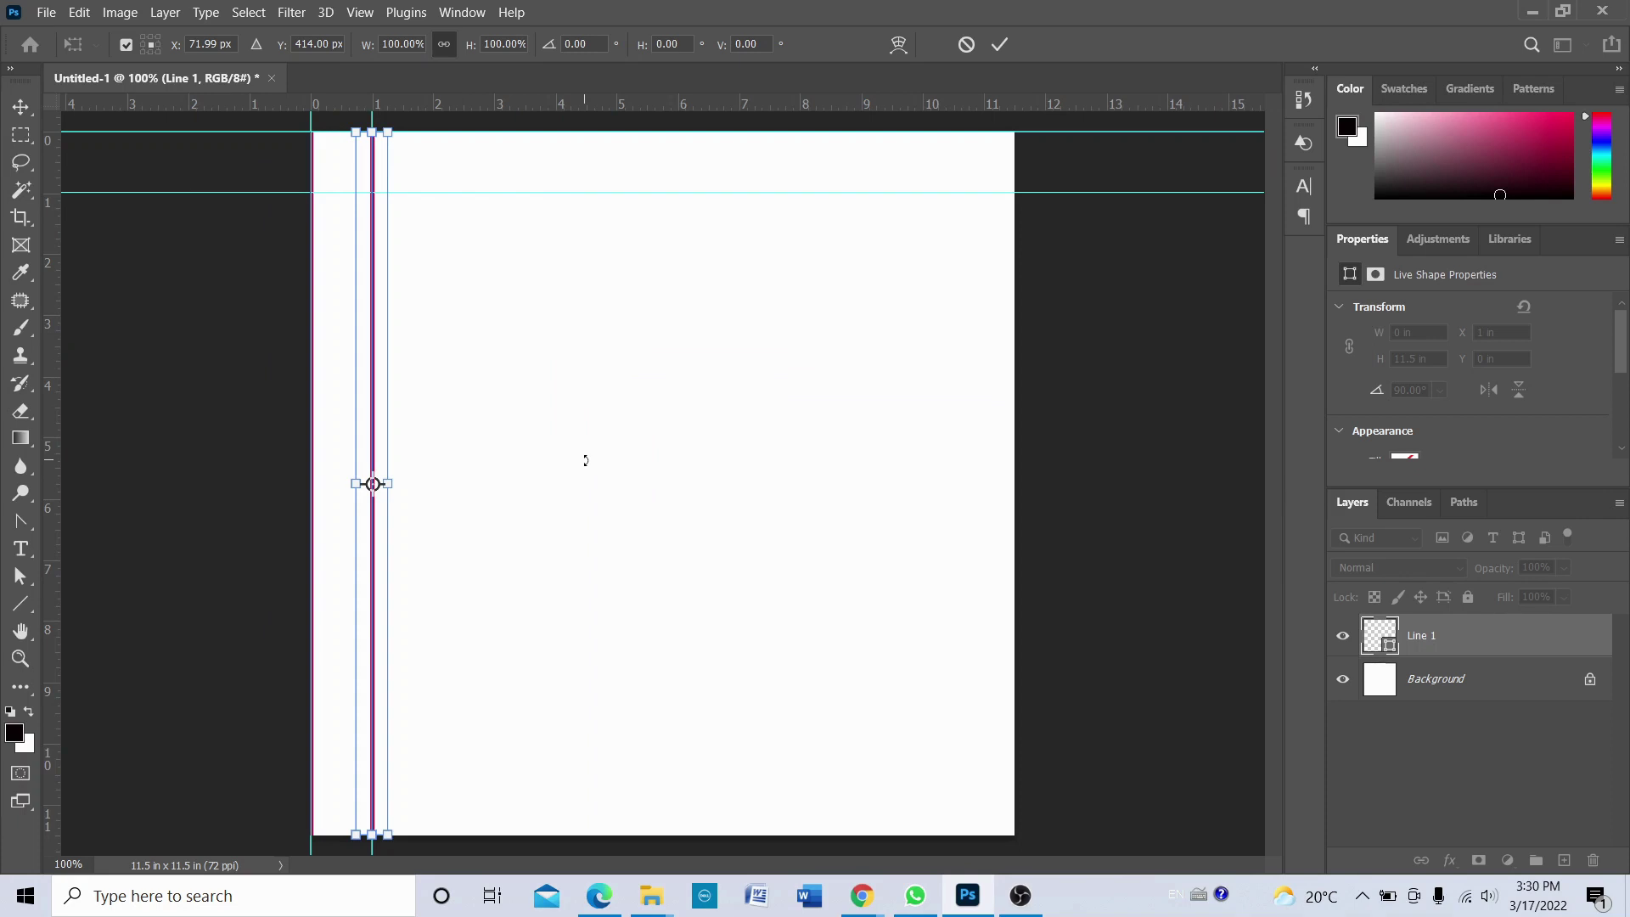
pyautogui.press('Return')
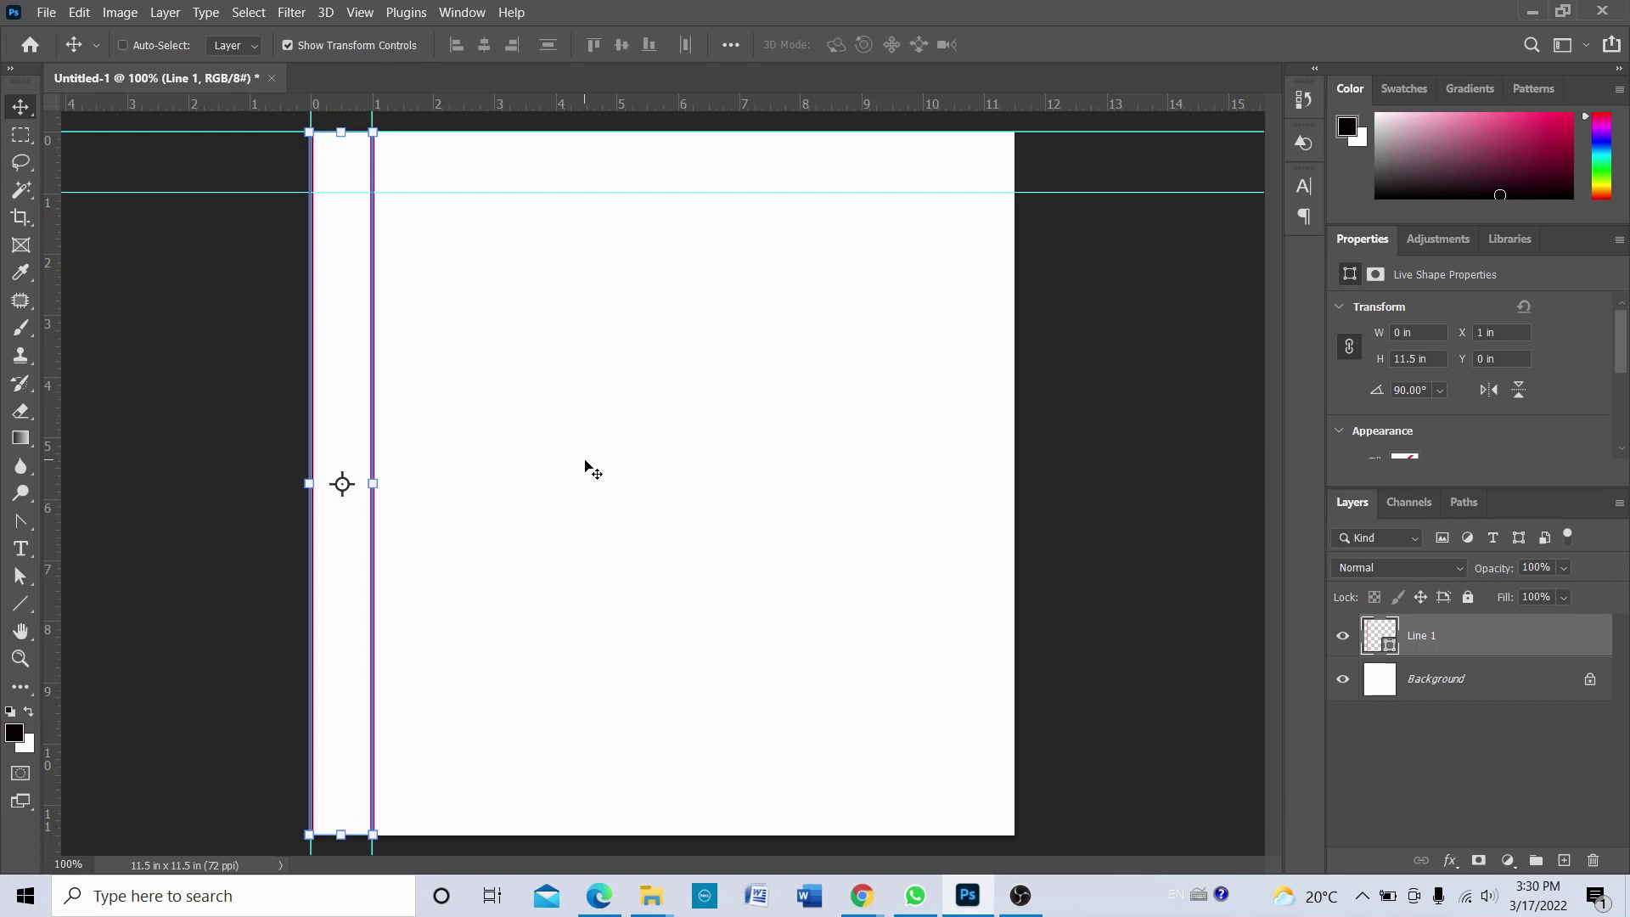
# - Repeat the duplicate-and-move with Ctrl+Alt+Shift+T to add vertical lines every inch across
pyautogui.press('ctrl')
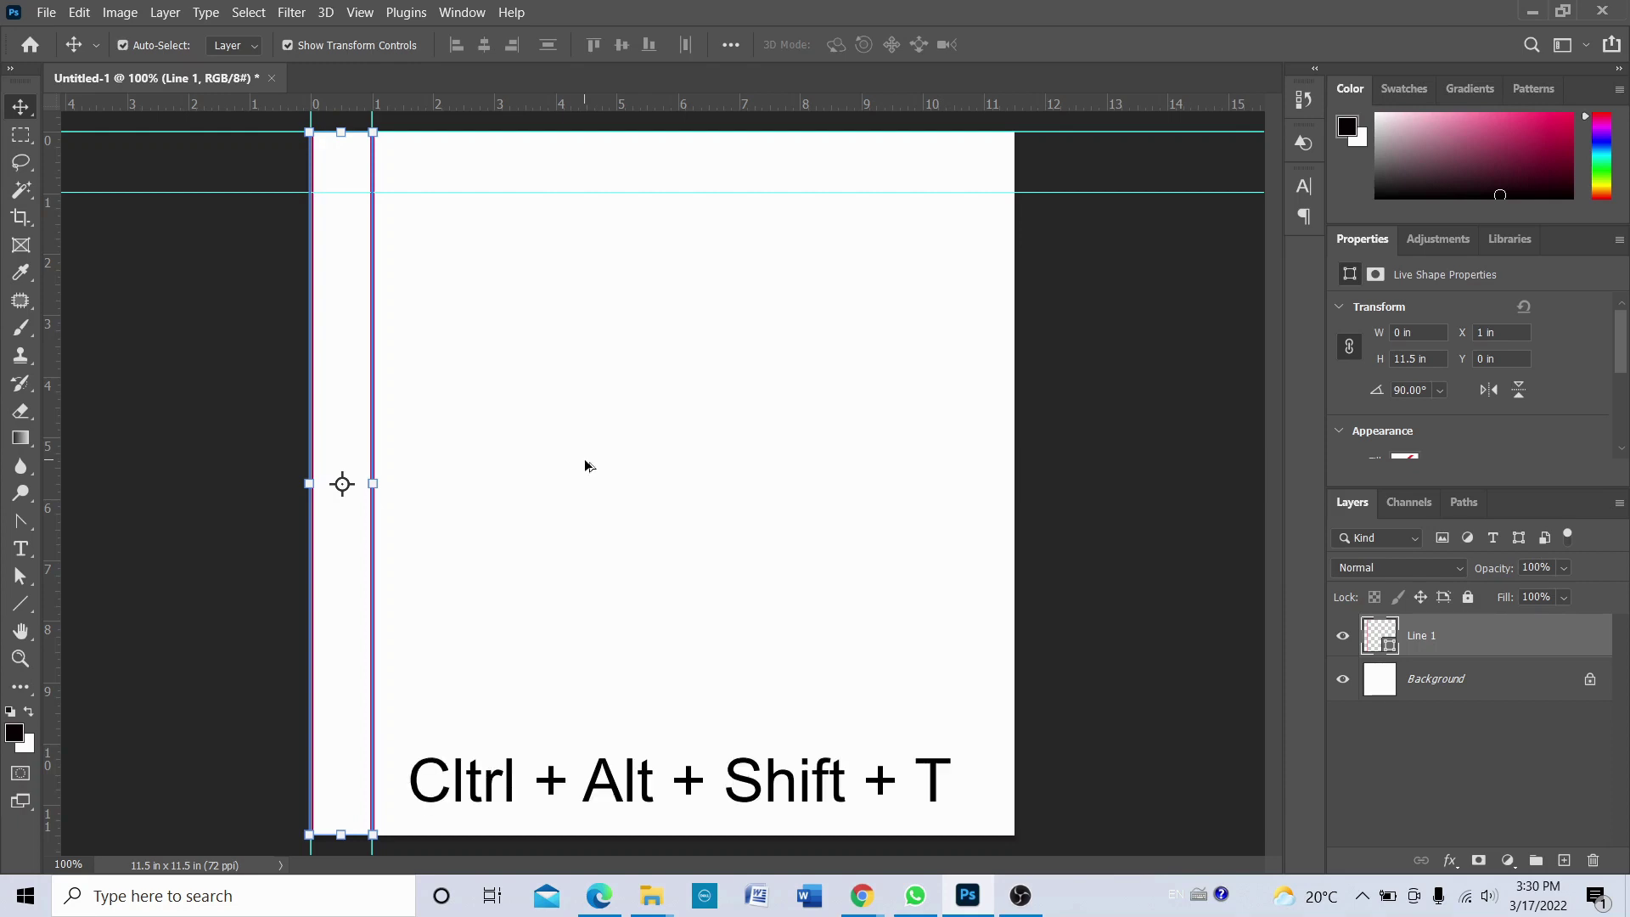
pyautogui.hotkey('ctrl', 'alt', 'shift', 't')
pyautogui.hotkey('ctrl', 'alt', 'shift', 't')
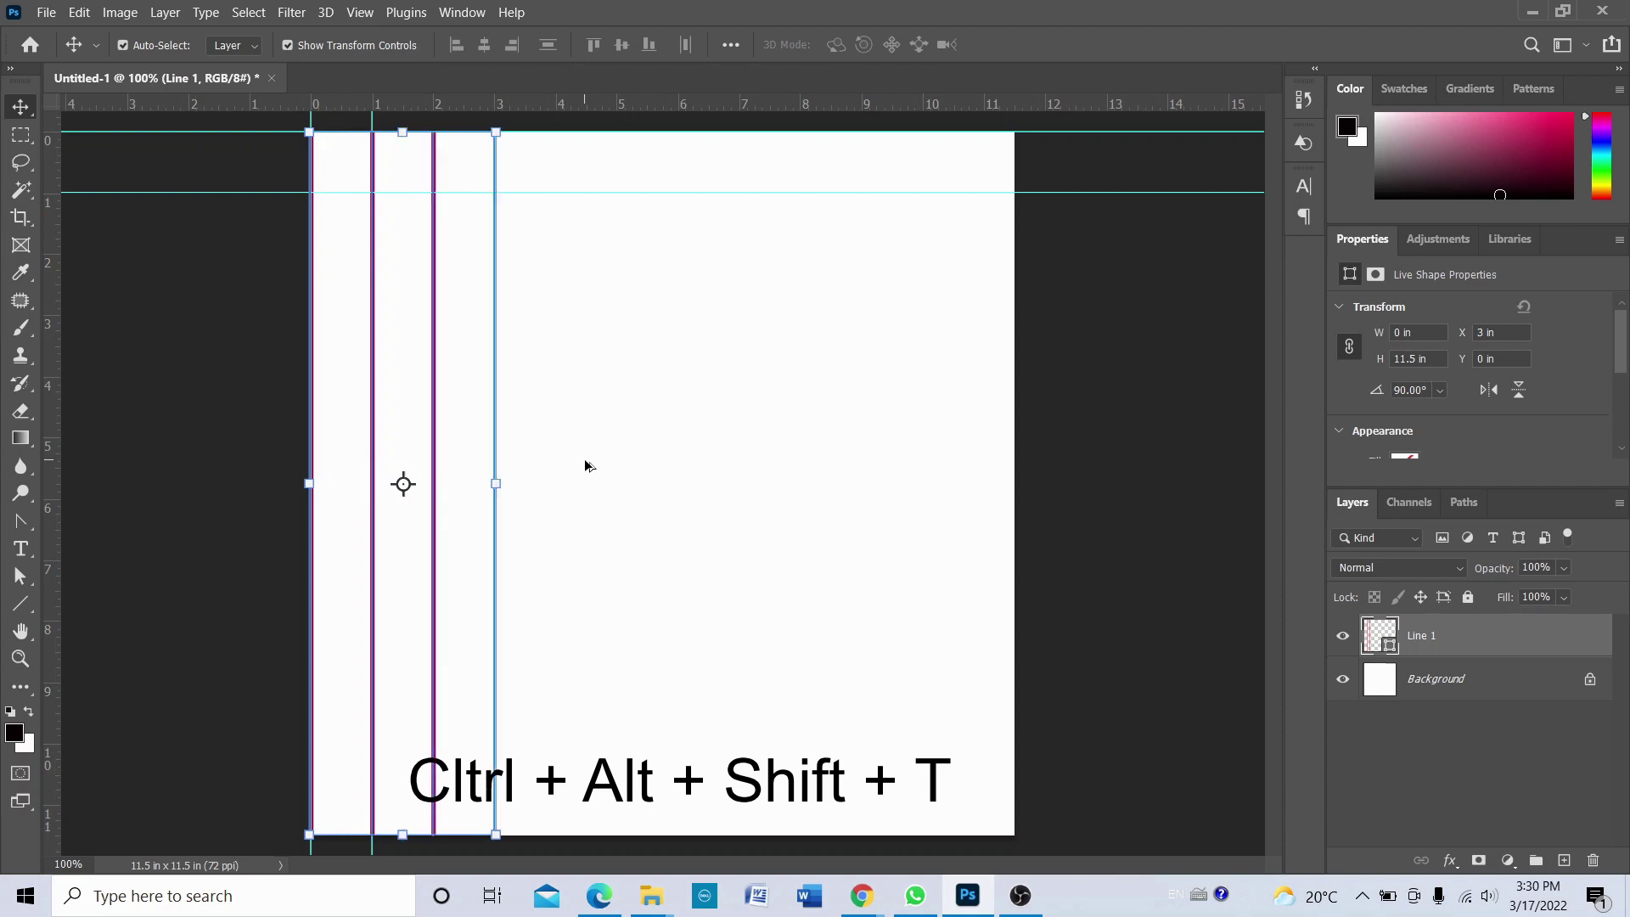
pyautogui.hotkey('ctrl', 'alt', 'shift', 't')
pyautogui.hotkey('ctrl', 'alt', 'shift', 't')
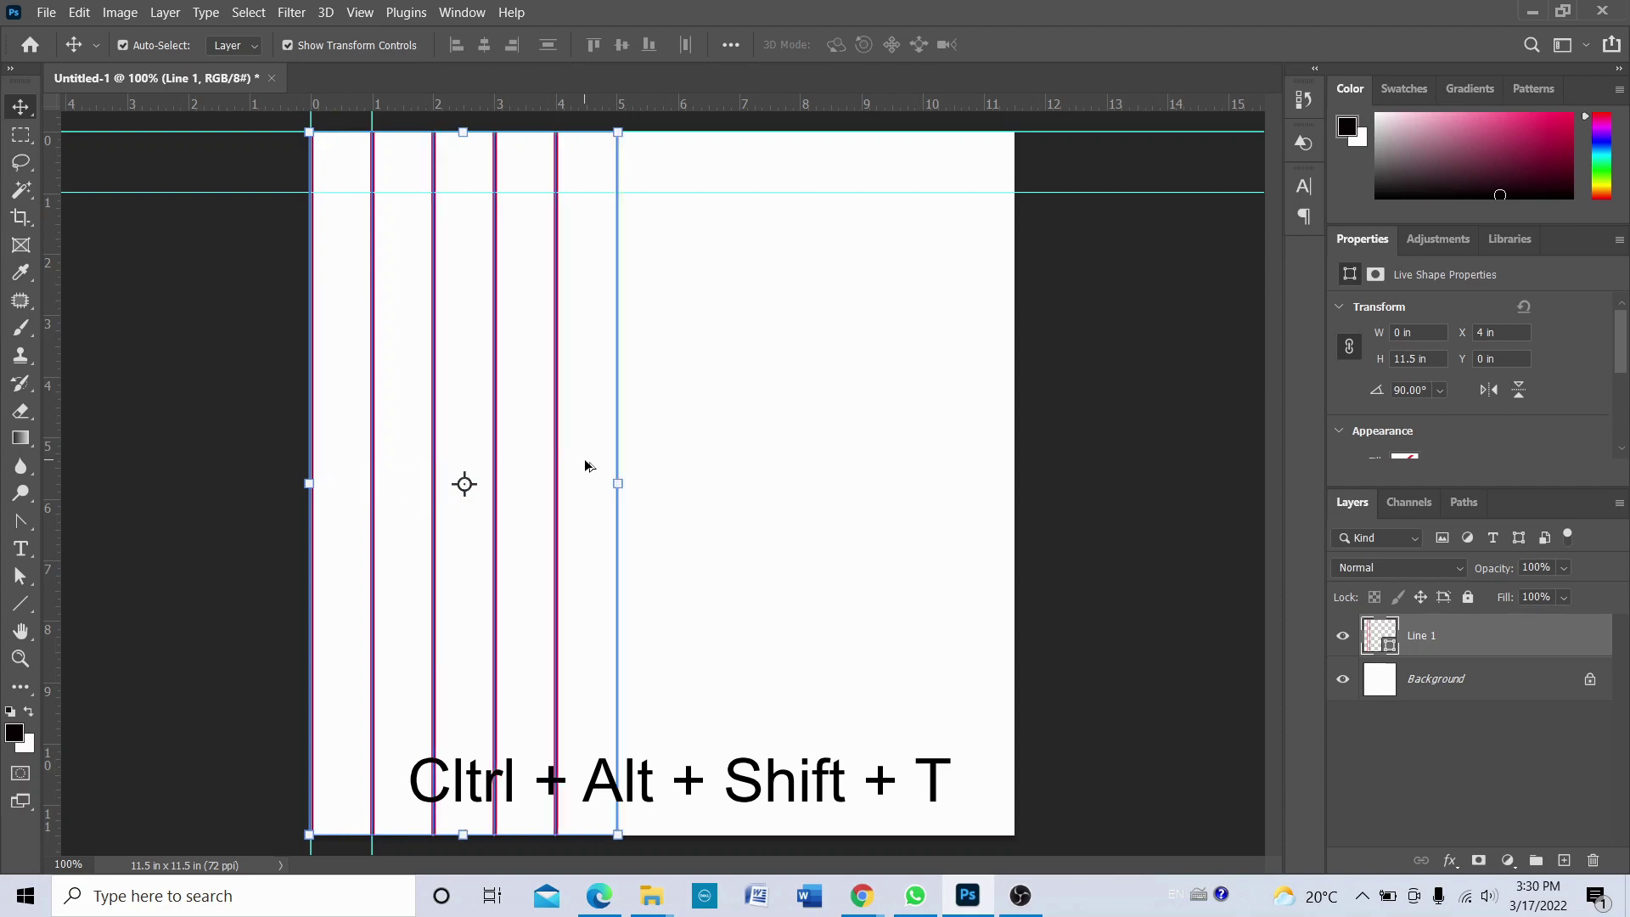
pyautogui.hotkey('ctrl', 'alt', 'shift', 't')
pyautogui.hotkey('ctrl', 'alt', 'shift', 't')
pyautogui.hotkey('ctrl', 'alt', 'shift', 't')
pyautogui.hotkey('ctrl', 'alt', 'shift', 't')
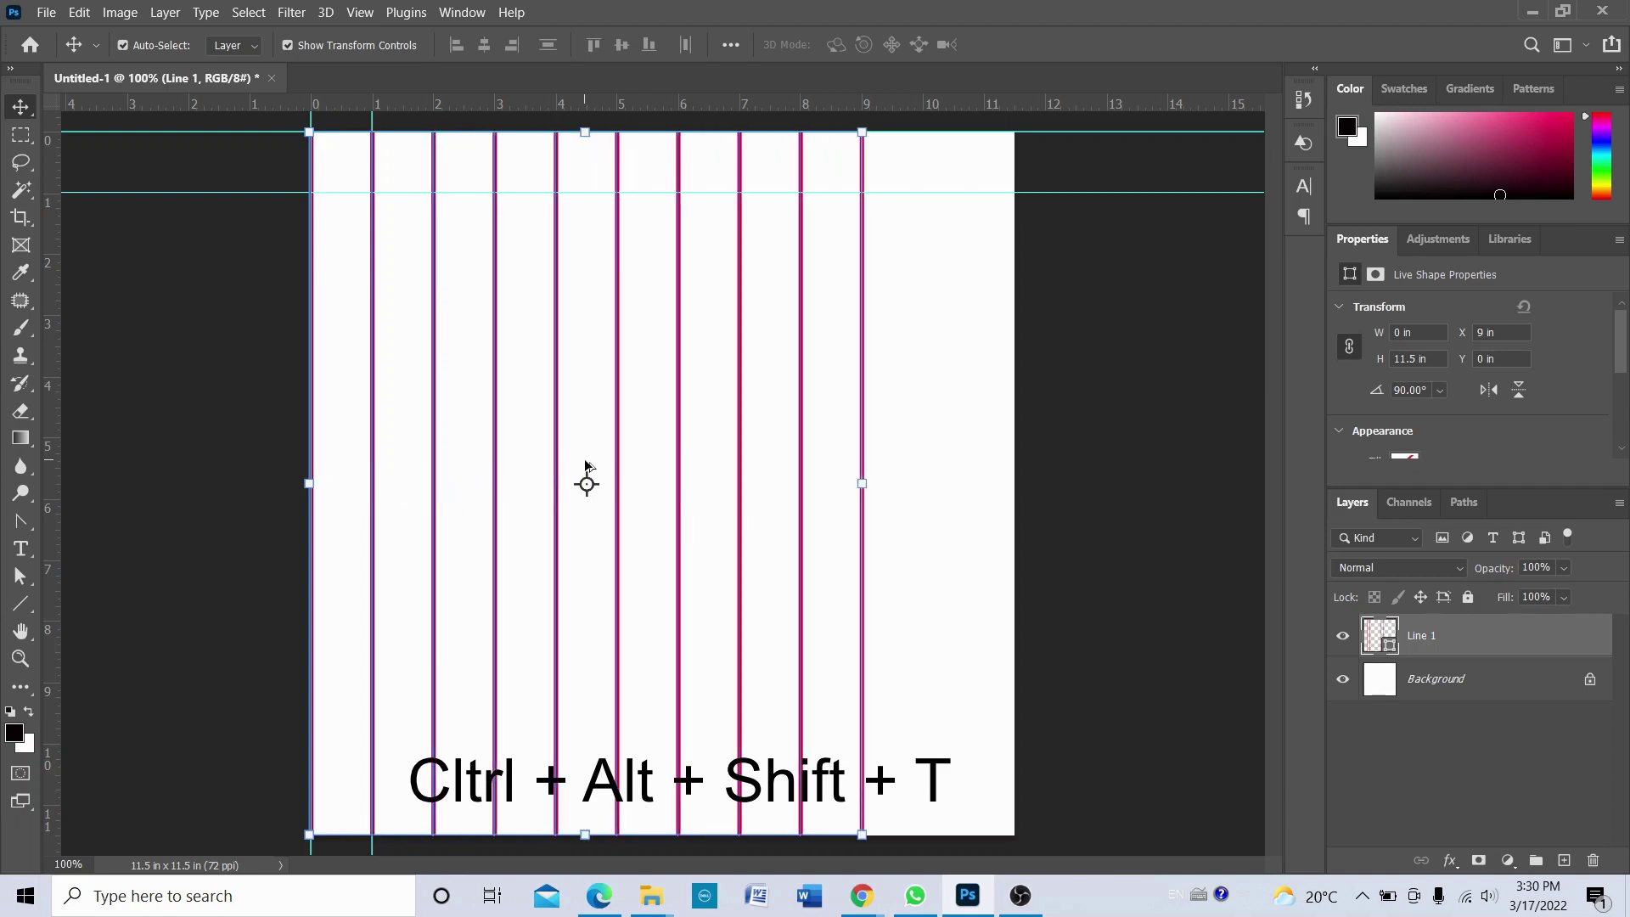
pyautogui.hotkey('ctrl', 'alt', 'shift', 't')
pyautogui.hotkey('ctrl', 'alt', 'shift', 't')
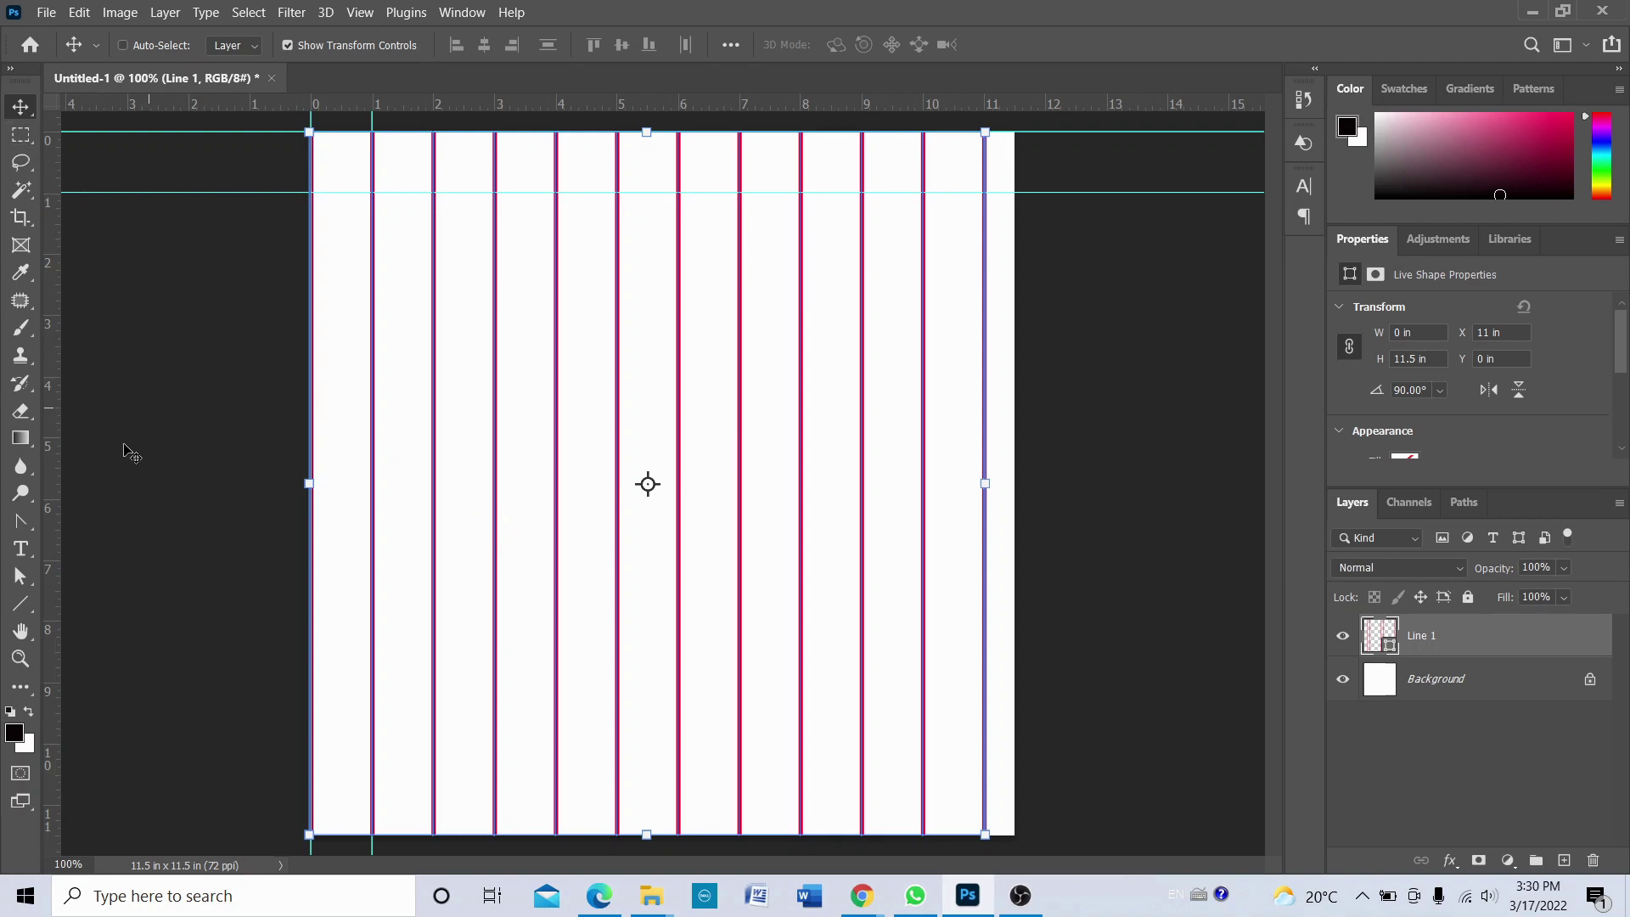
# - Draw a horizontal red line and move it up to the canvas top edge
pyautogui.click(21, 603)
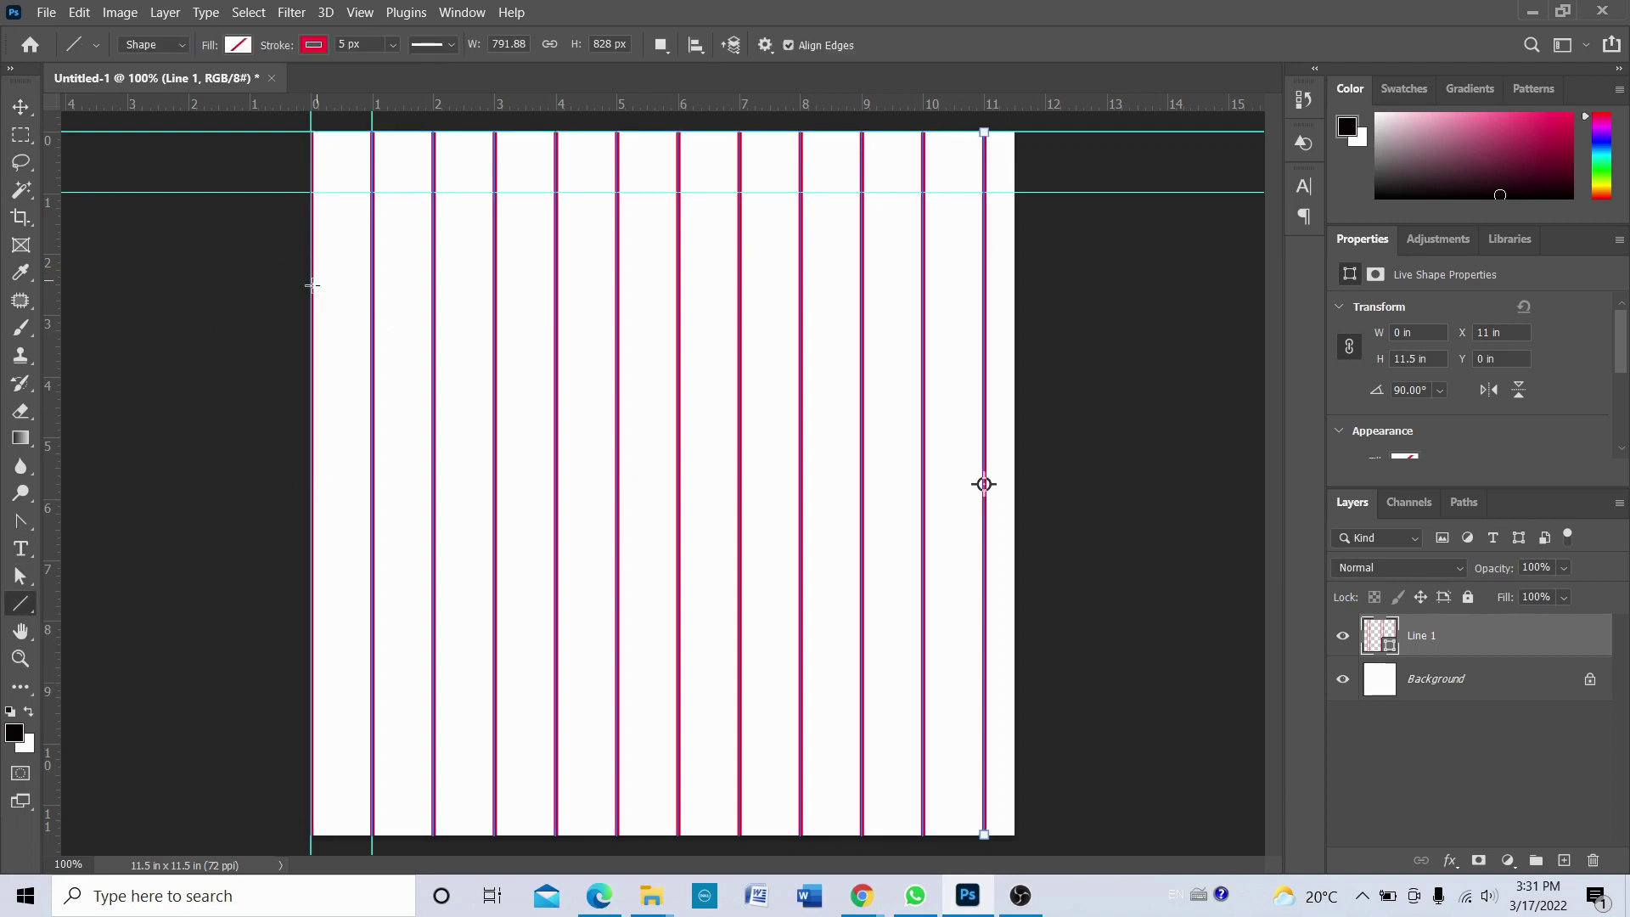
pyautogui.moveTo(323, 306); pyautogui.dragTo(1002, 305)
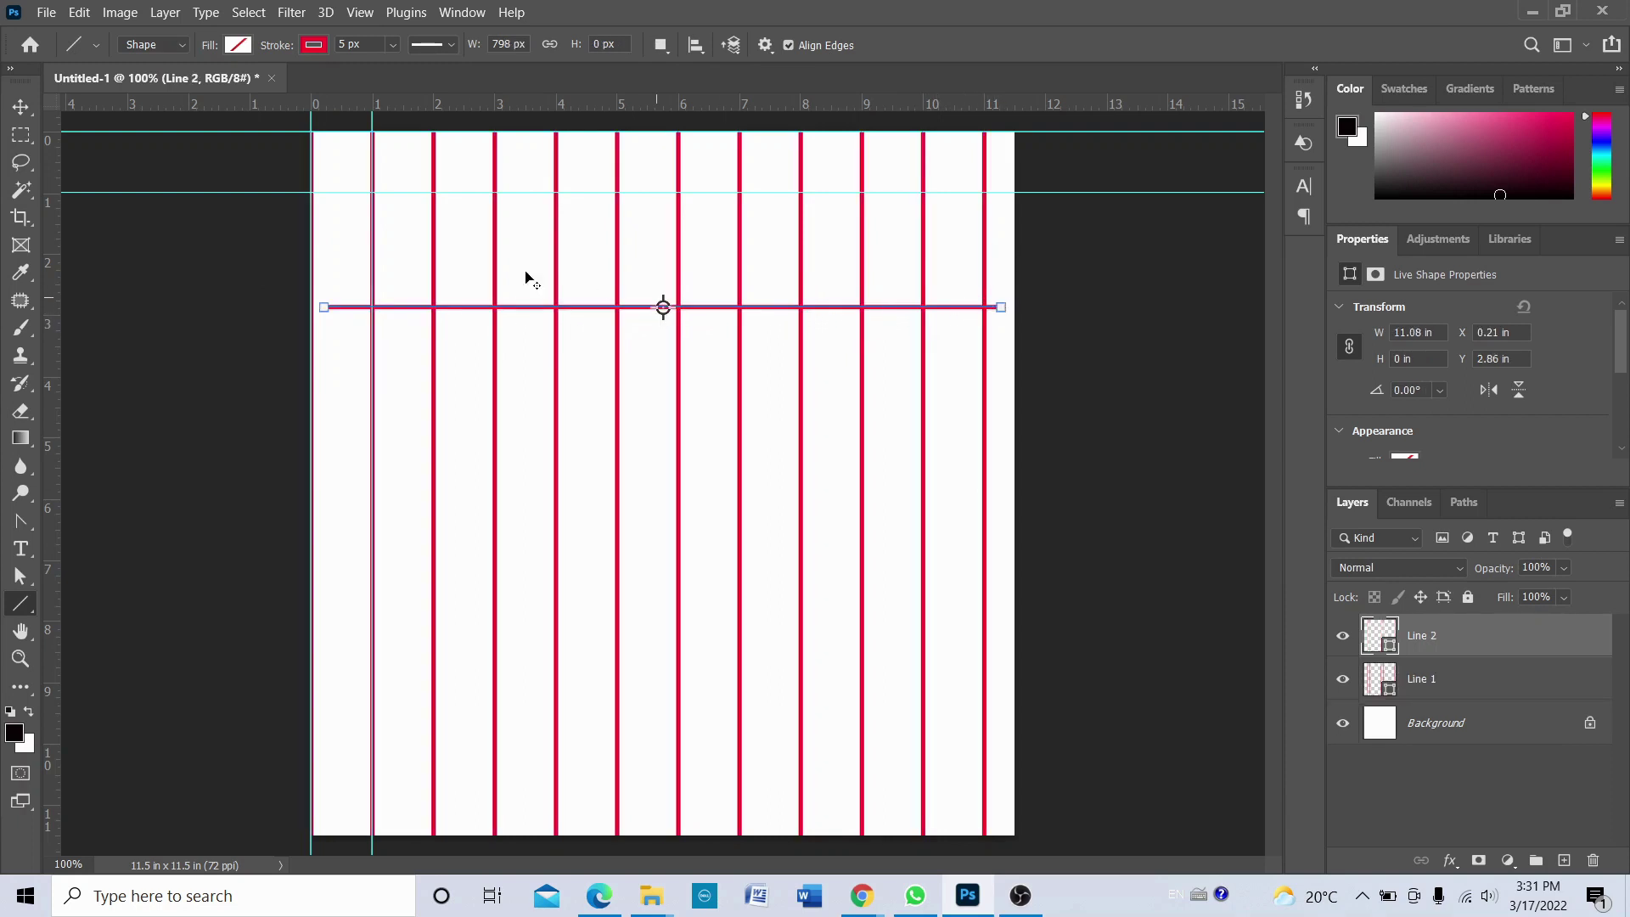
pyautogui.click(25, 110)
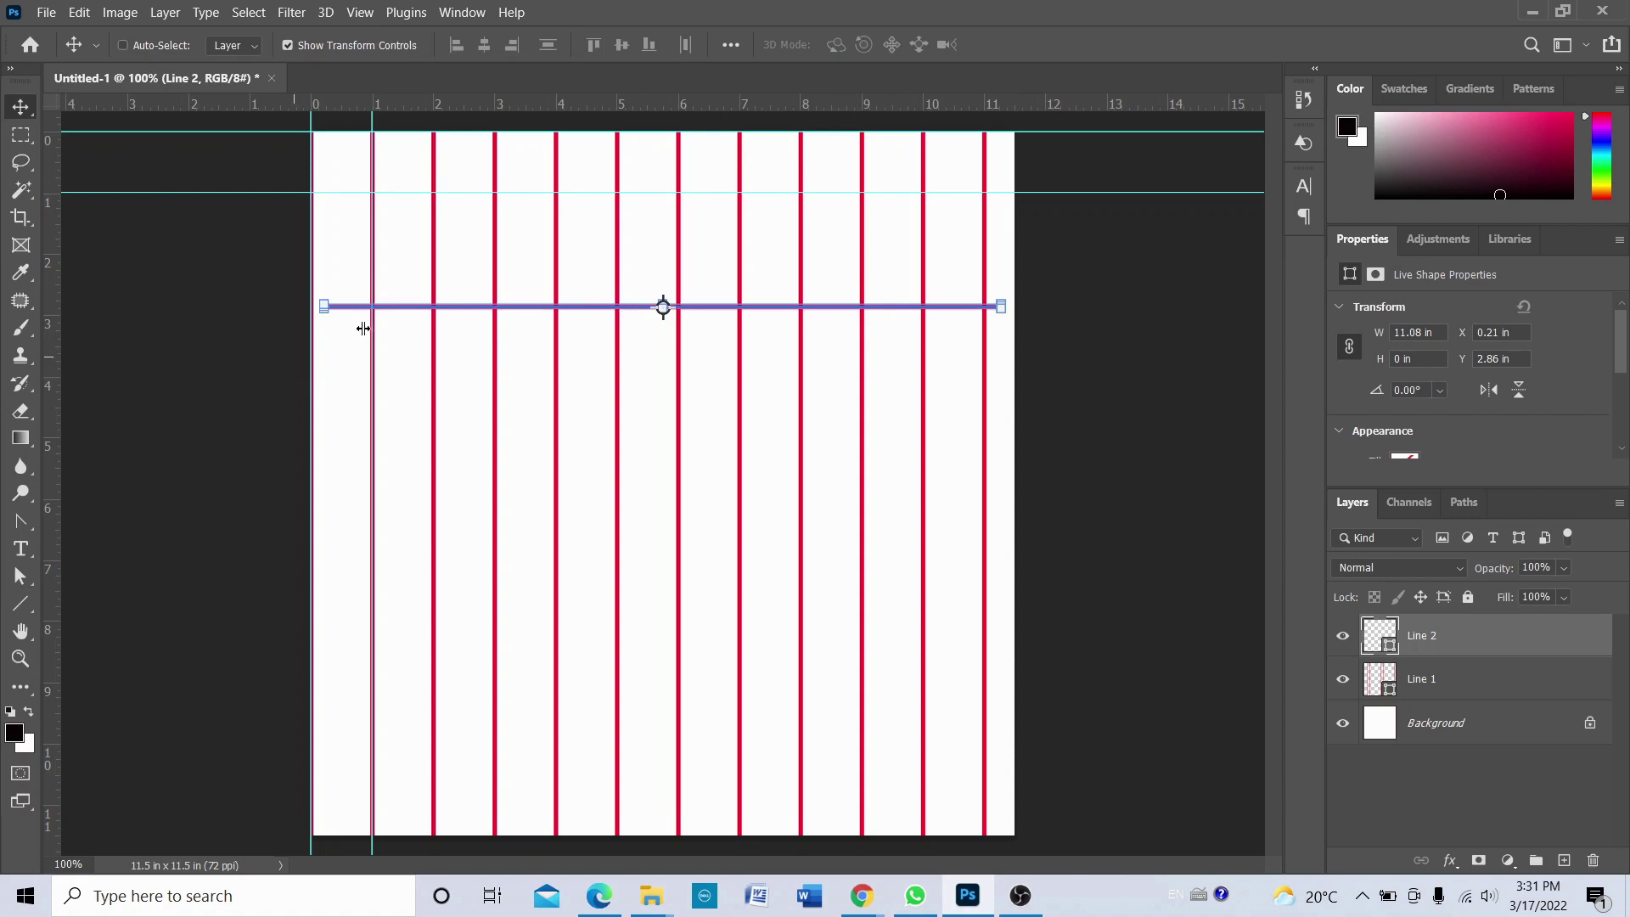
pyautogui.moveTo(407, 311); pyautogui.dragTo(394, 134)
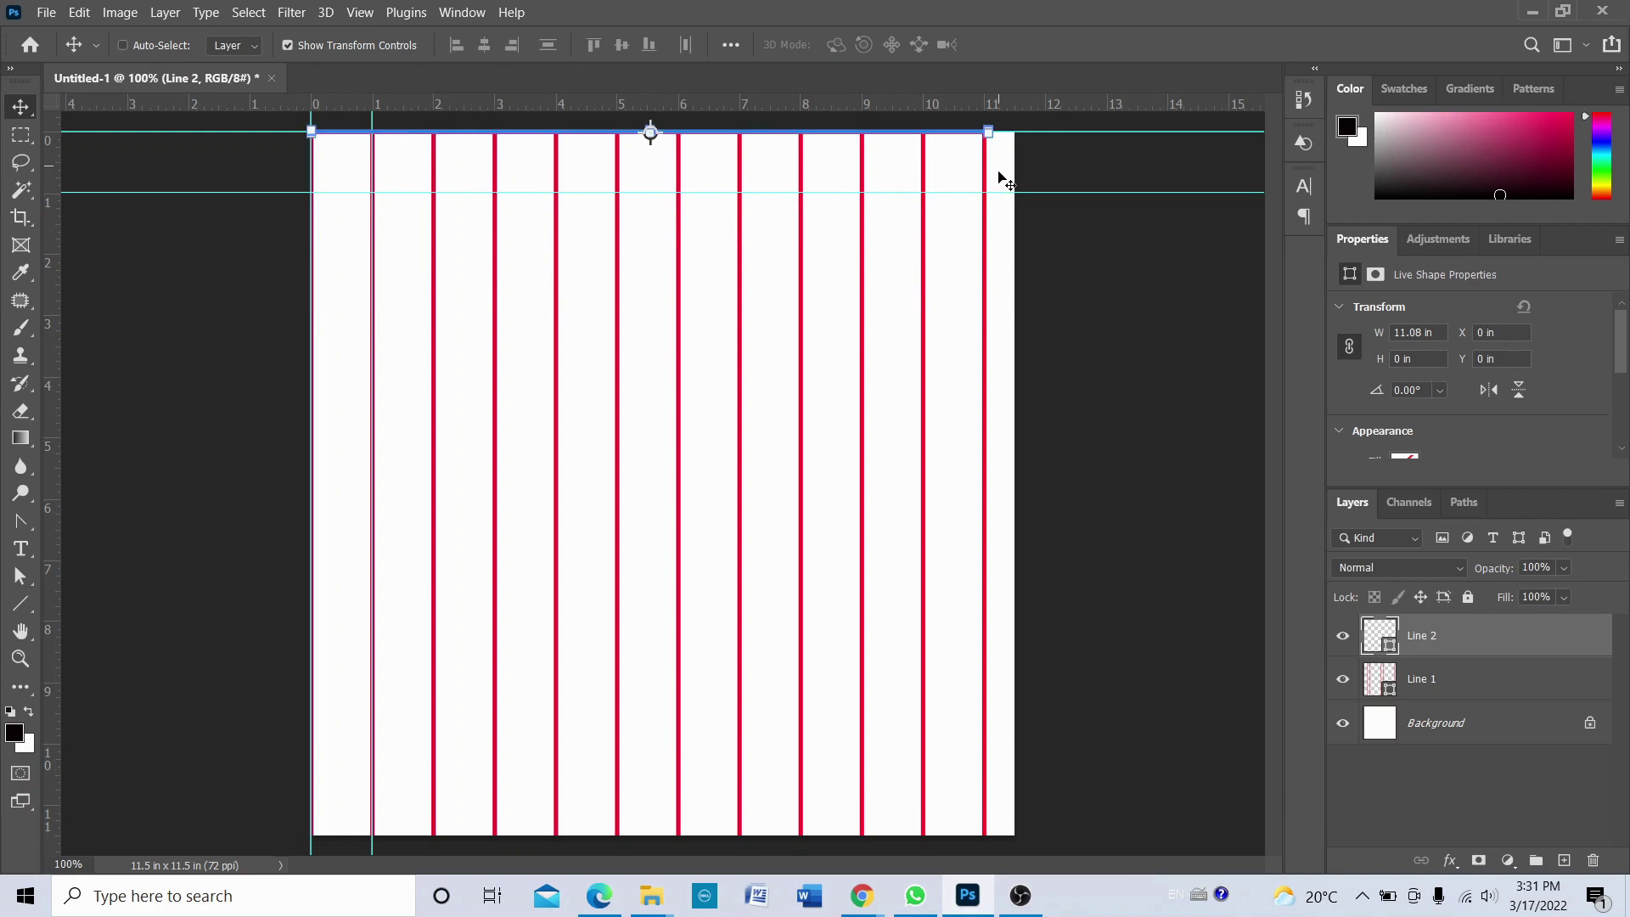
# - Stretch the horizontal line's right end to the canvas right edge, 11.5 in wide
pyautogui.hotkey('ctrl', '+')
pyautogui.moveTo(1001, 193); pyautogui.dragTo(1072, 291)
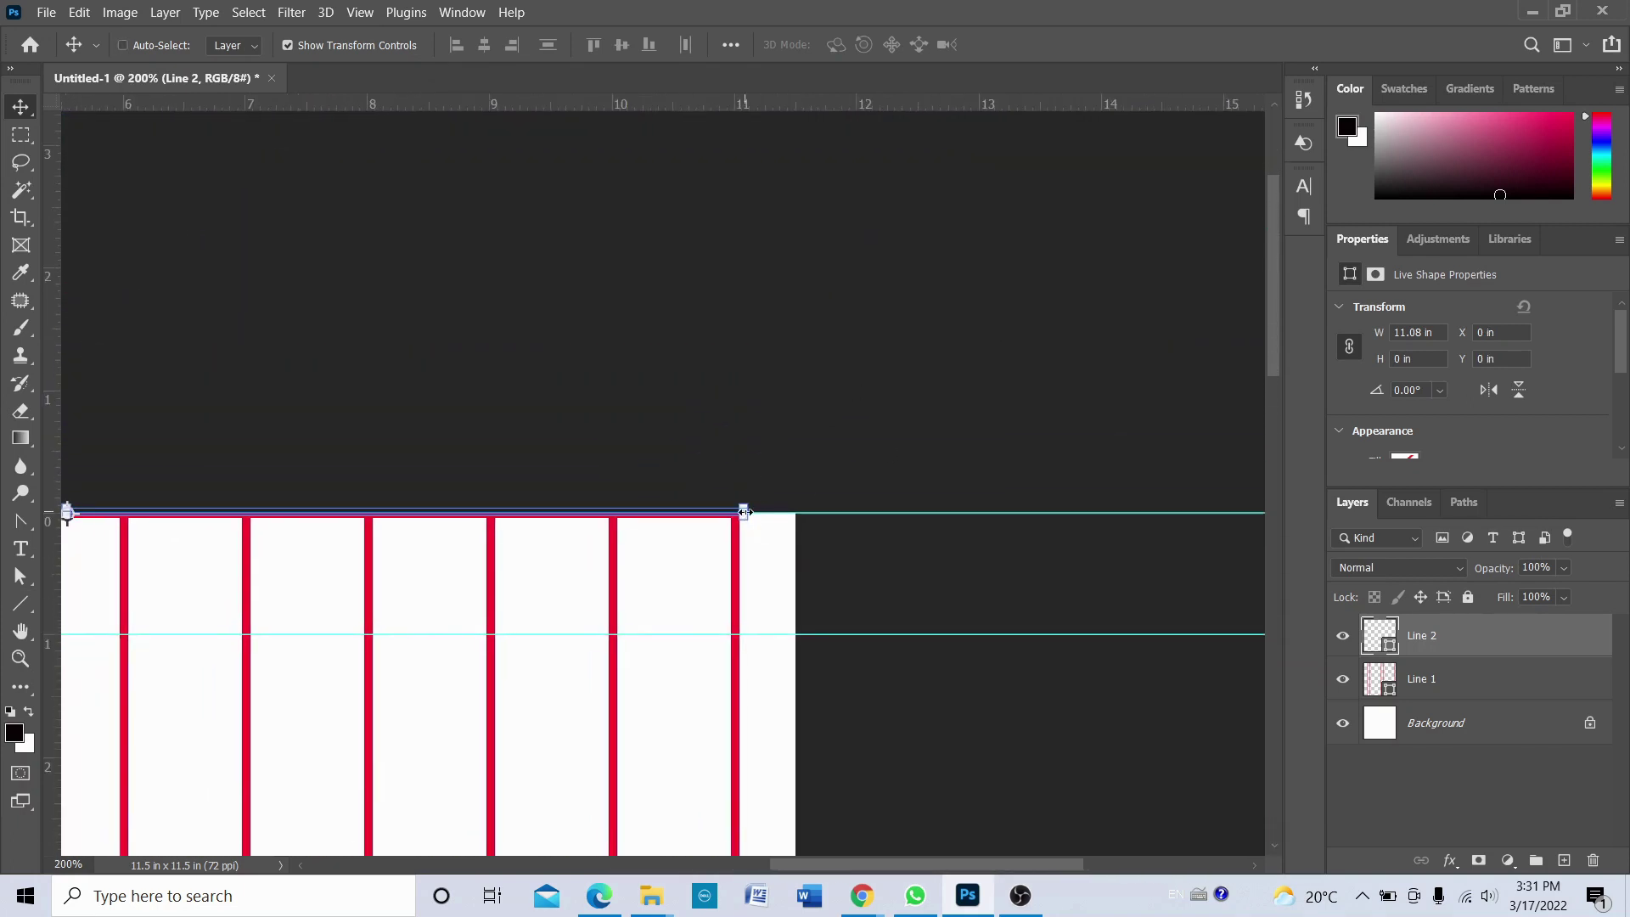
pyautogui.moveTo(746, 510); pyautogui.dragTo(793, 511)
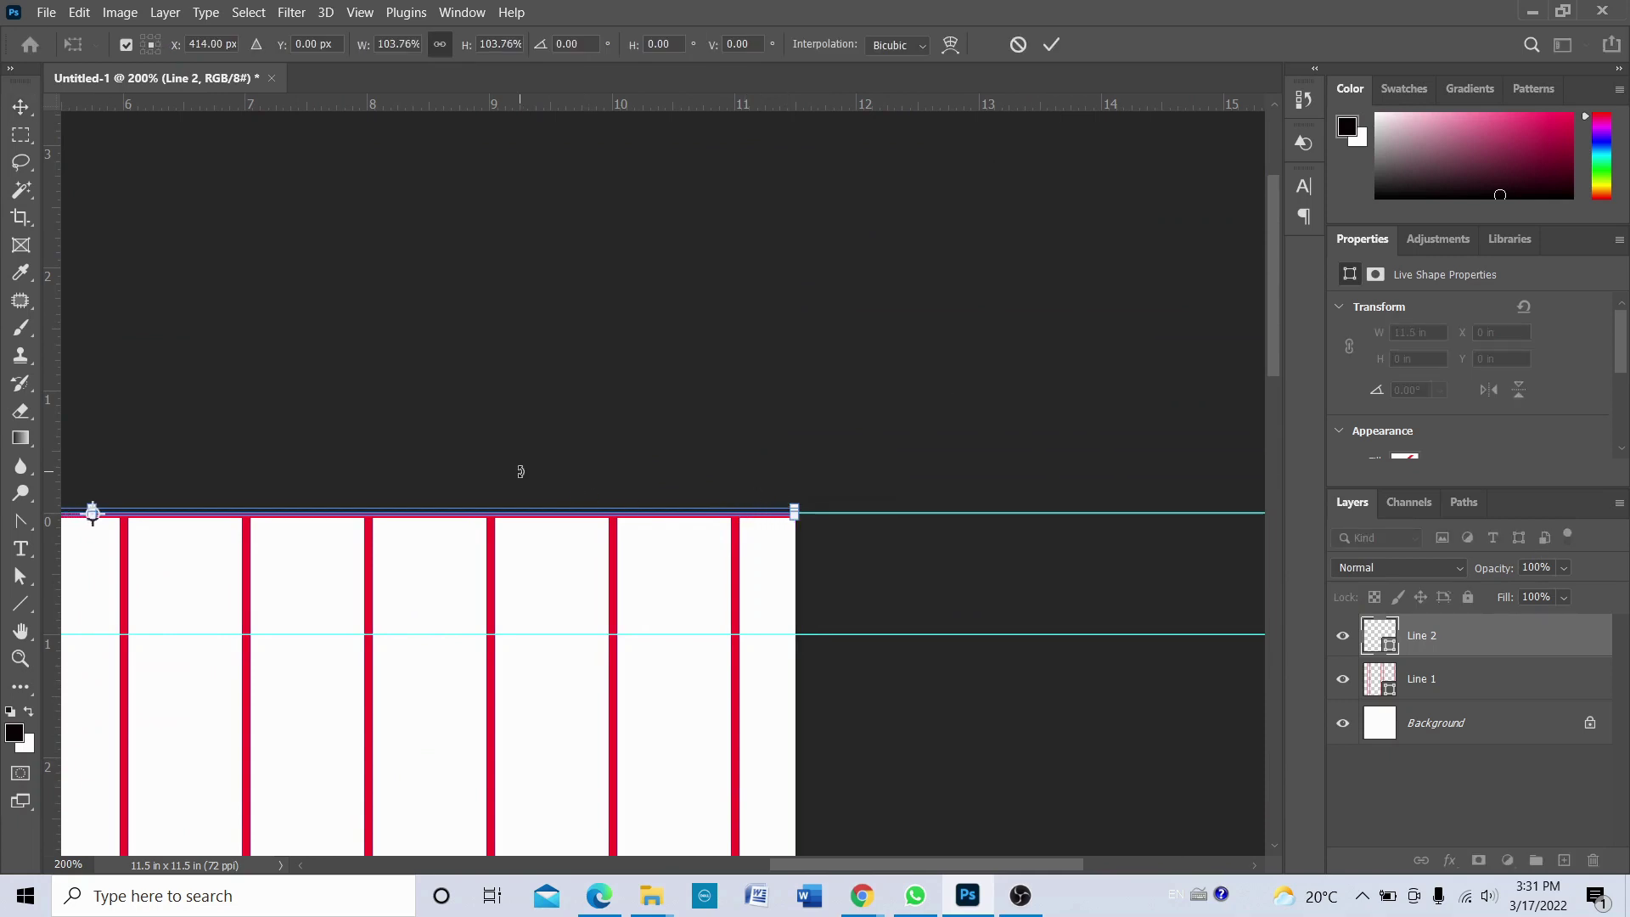
# - Commit the full-width top line and zoom back out to the whole canvas
pyautogui.press('Return')
pyautogui.moveTo(521, 484); pyautogui.dragTo(1079, 379)
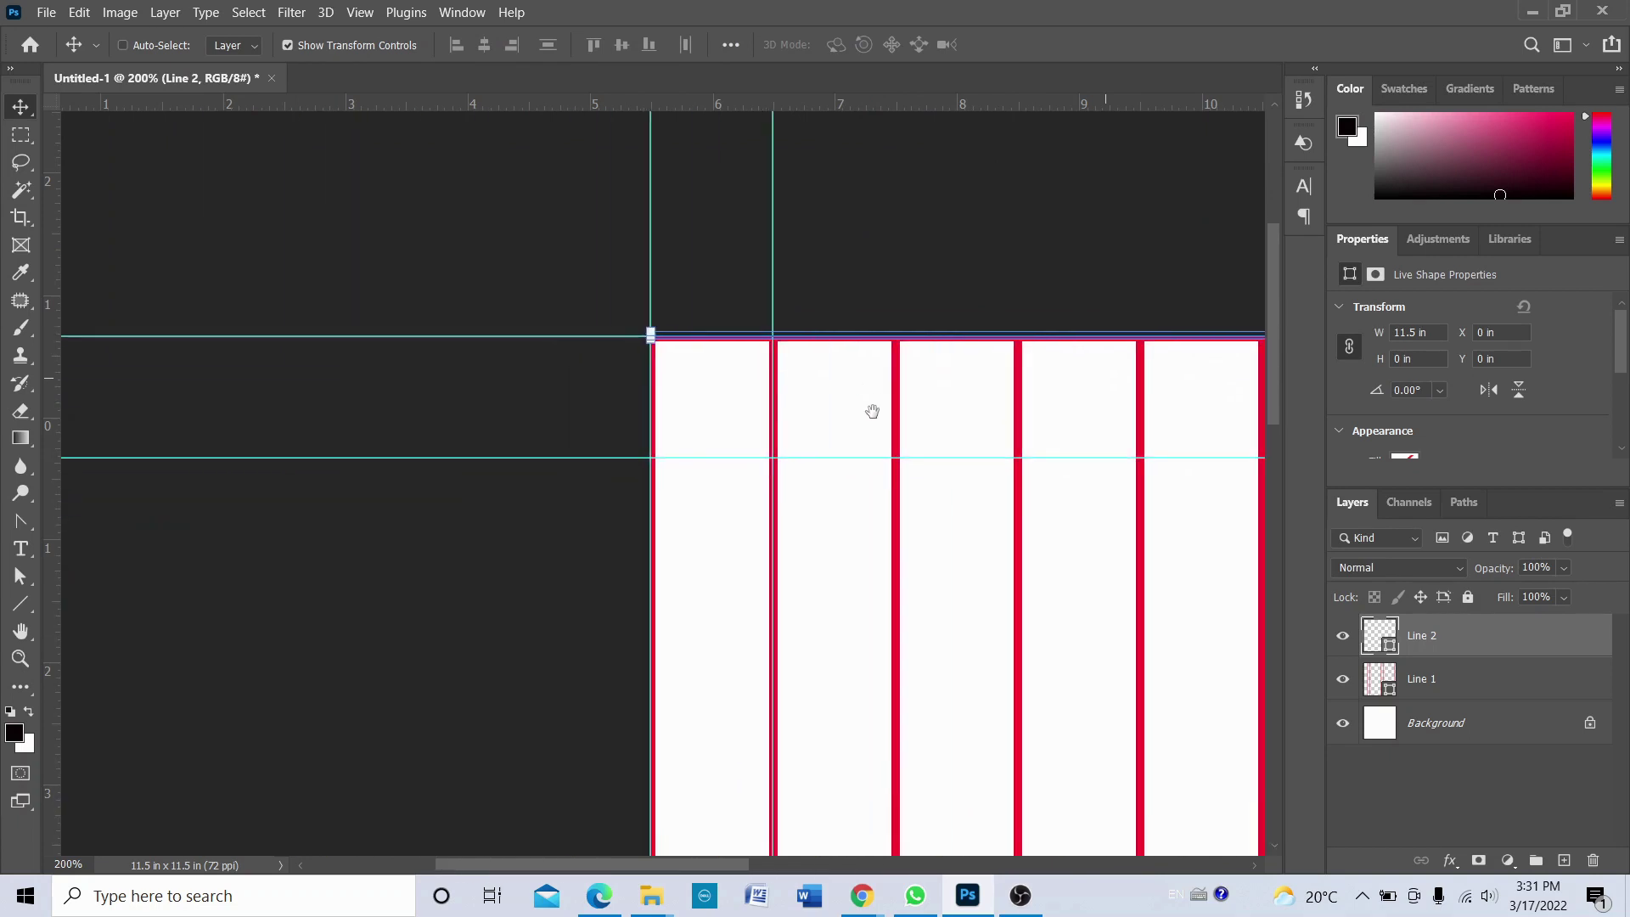
pyautogui.hotkey('ctrl', '-')
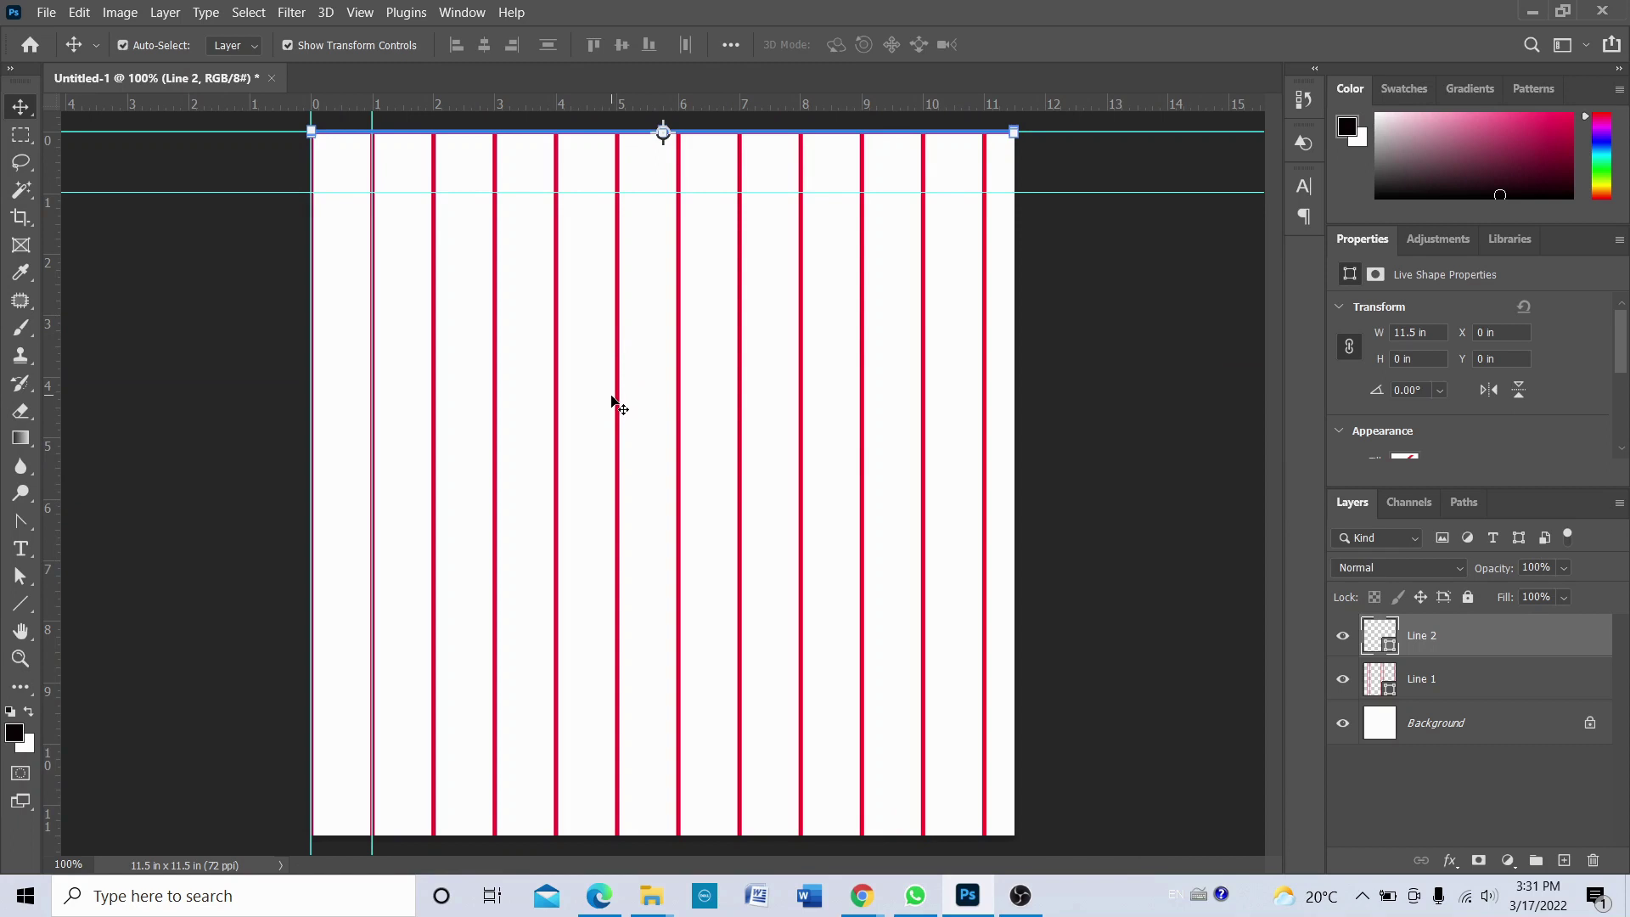
# - Copy the horizontal line one inch down to about Y 0.99 in
pyautogui.hotkey('ctrl', 't')
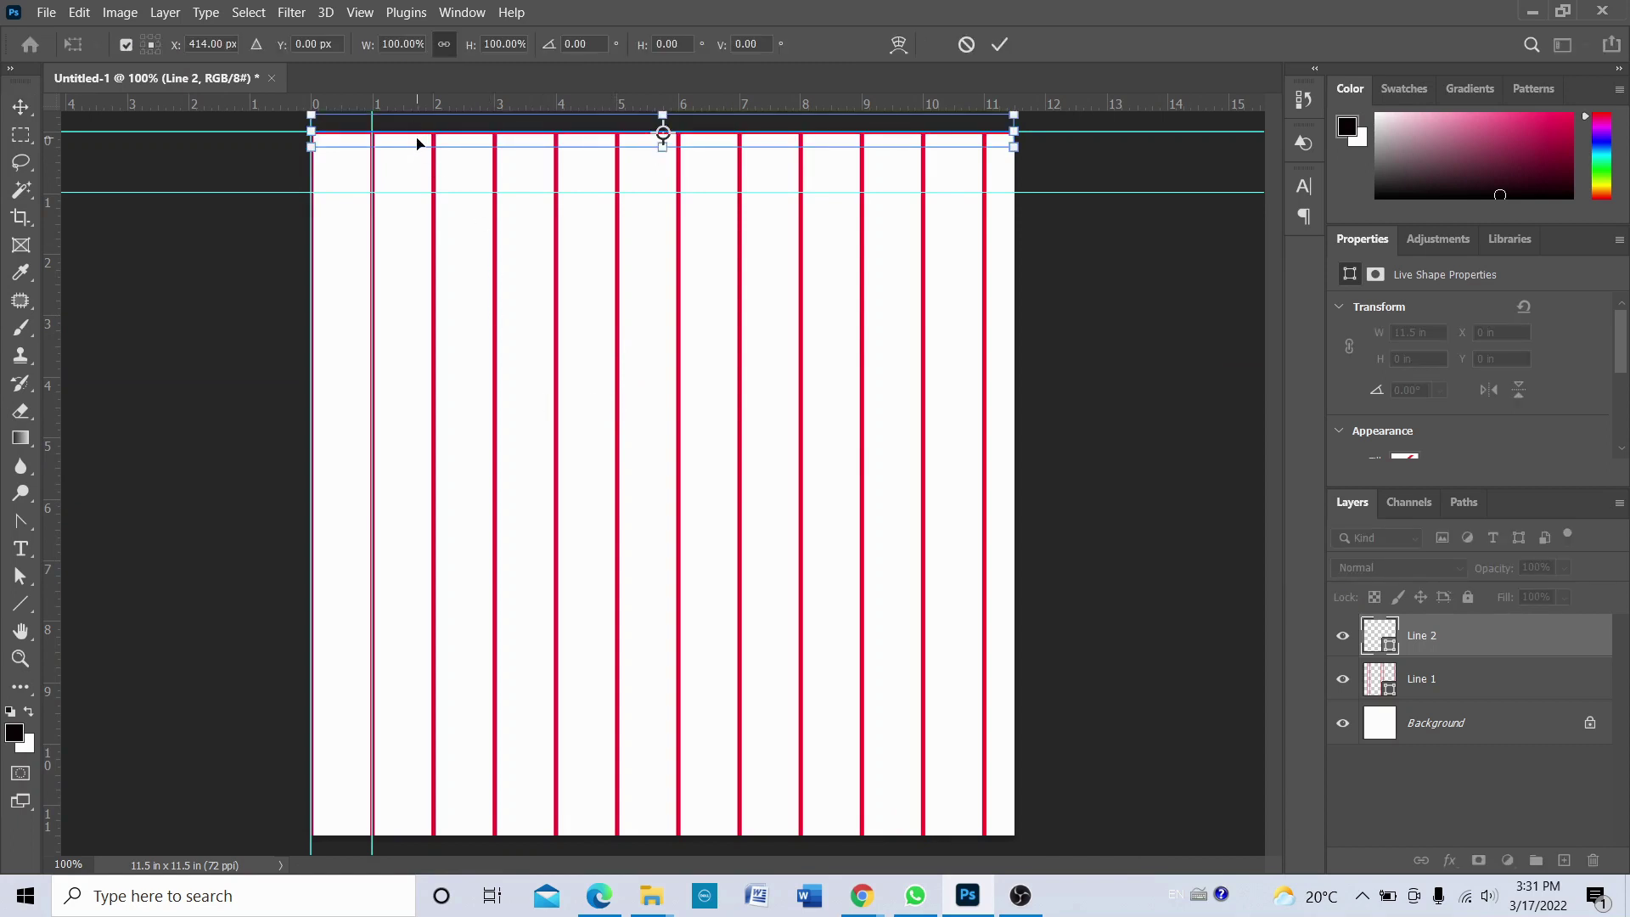
pyautogui.moveTo(417, 143); pyautogui.dragTo(413, 208)
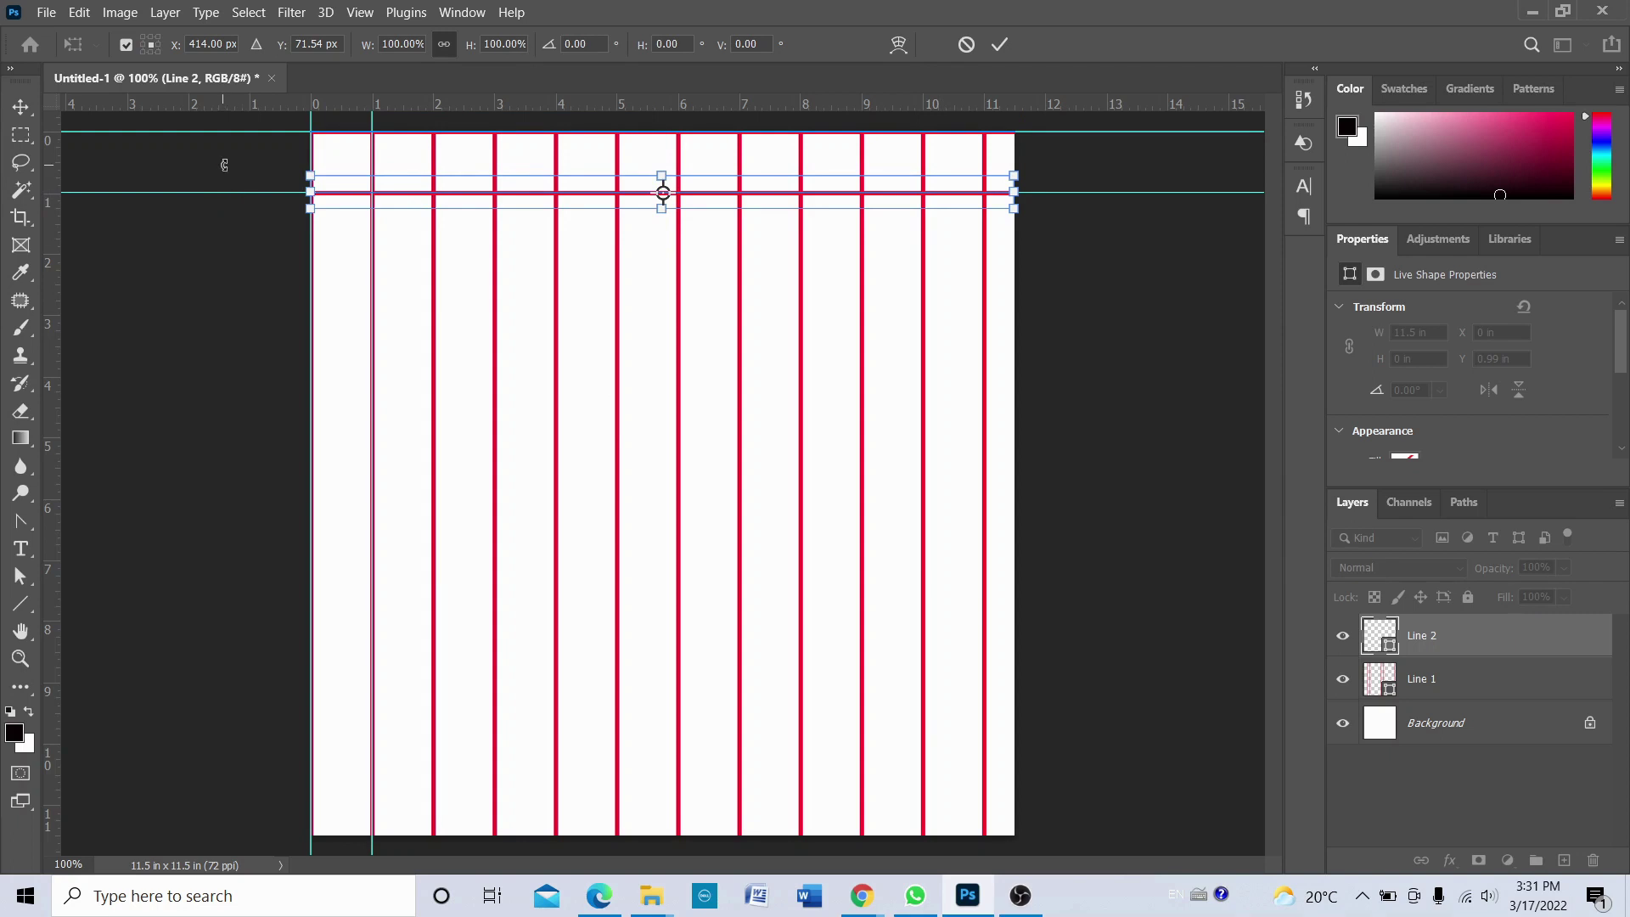
pyautogui.press('Return')
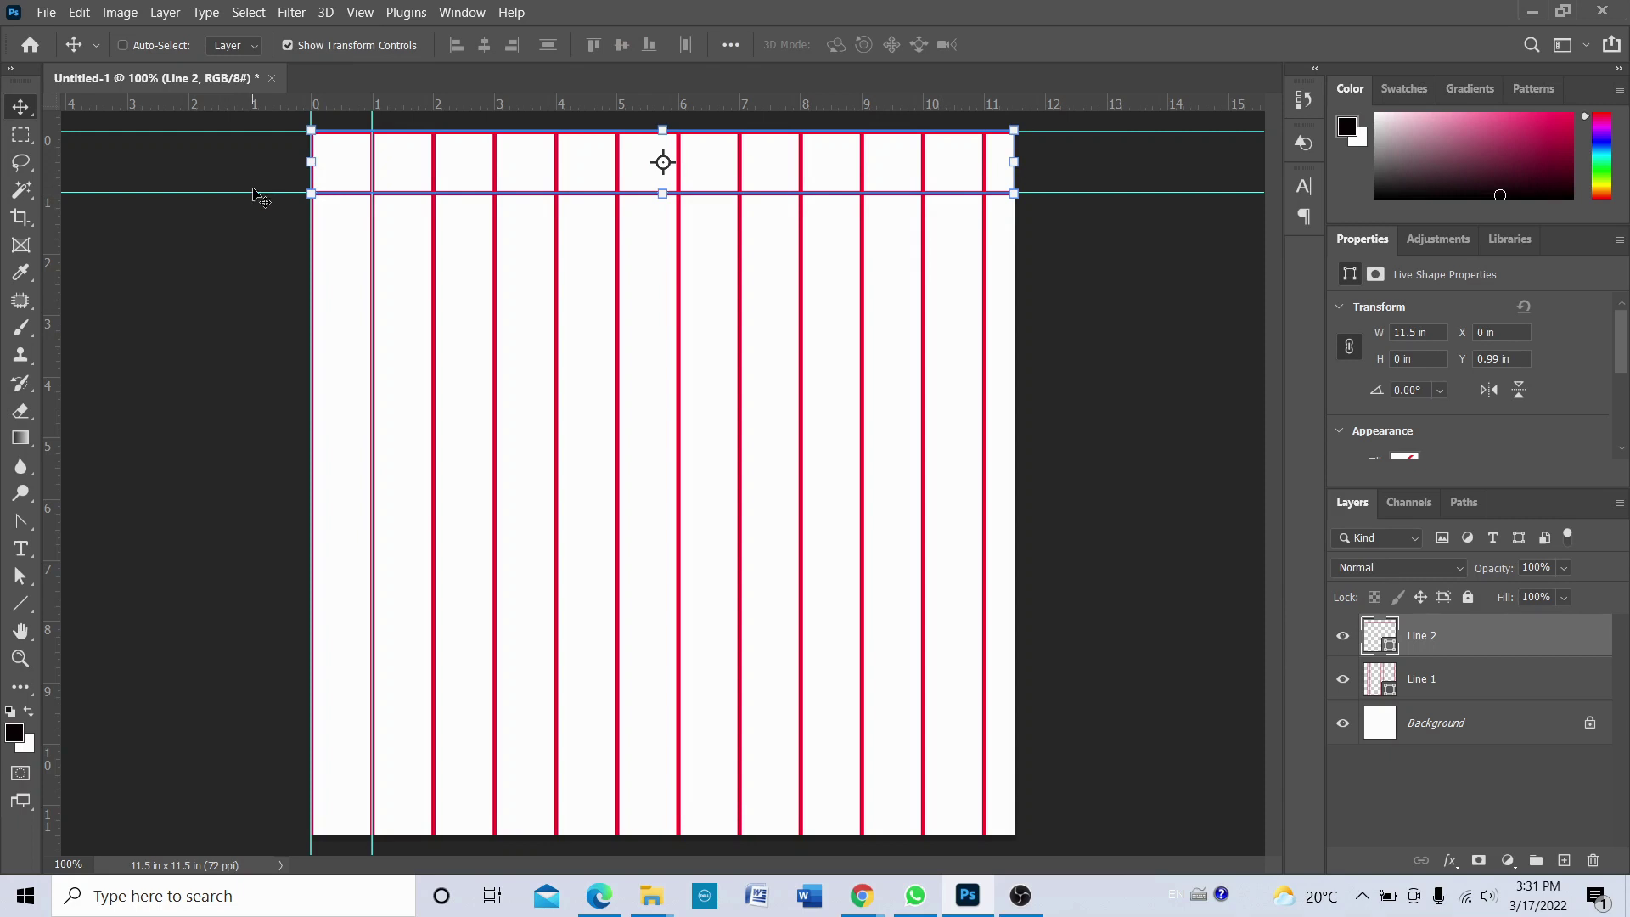
# - Repeat the one-inch copy with Ctrl+Alt+Shift+T down to Y 10.93 in
pyautogui.press('ctrl')
pyautogui.hotkey('ctrl', 'alt', 'shift', 't')
pyautogui.hotkey('ctrl', 'alt', 'shift', 't')
pyautogui.hotkey('ctrl', 'alt', 'shift', 't')
pyautogui.hotkey('ctrl', 'alt', 'shift', 't')
pyautogui.hotkey('ctrl', 'alt', 'shift', 't')
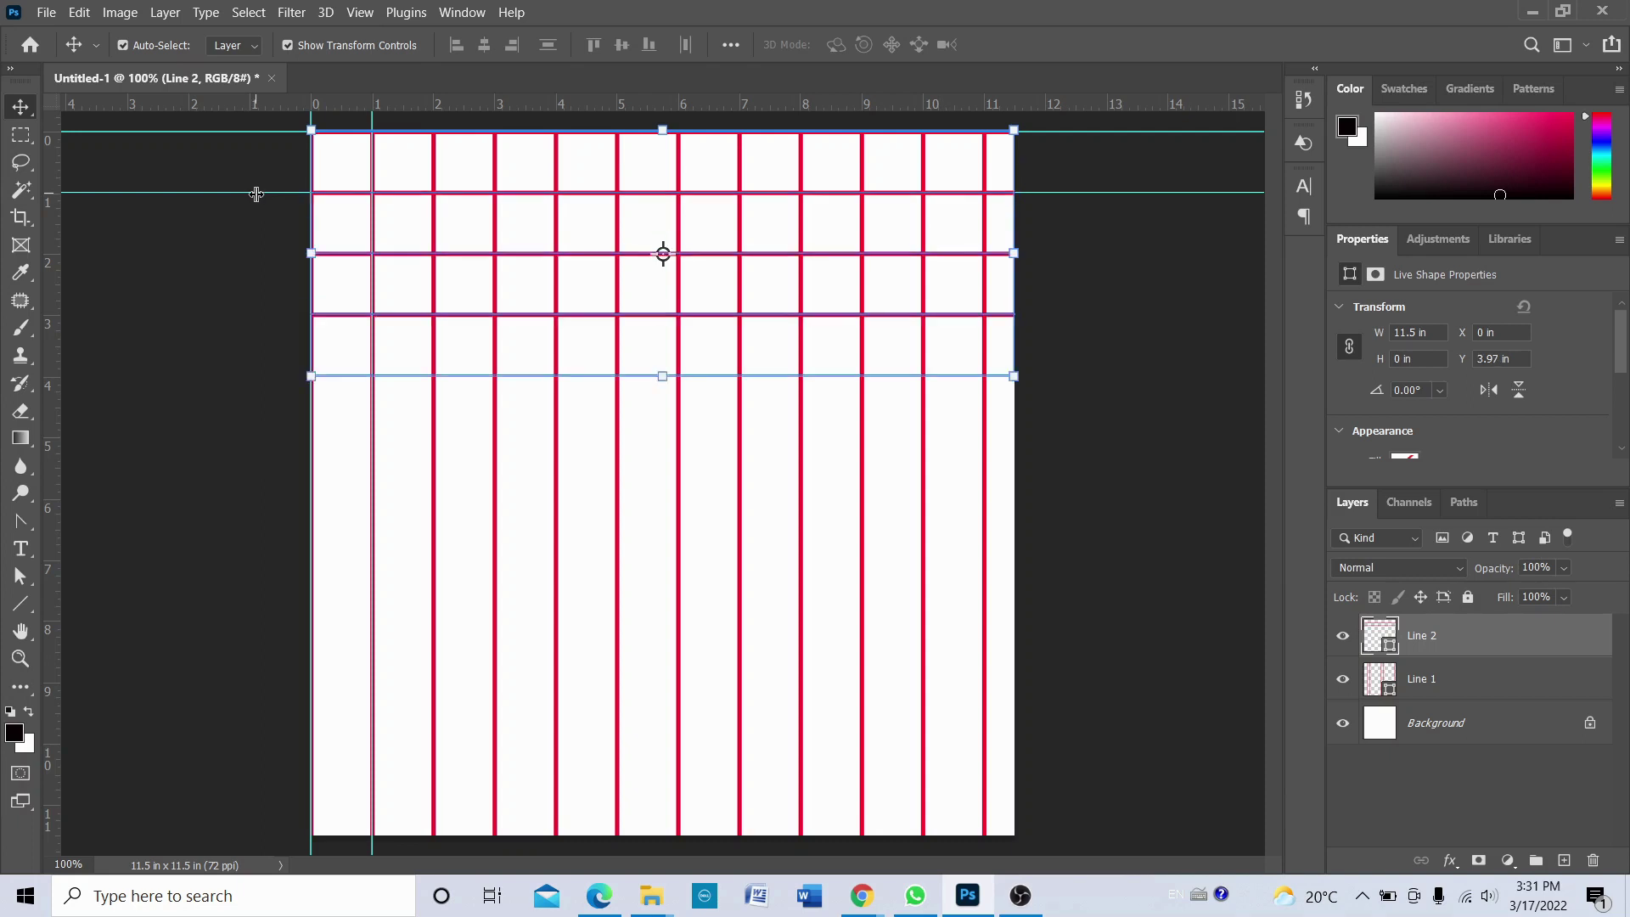
pyautogui.hotkey('ctrl', 'alt', 'shift', 't')
pyautogui.hotkey('ctrl', 'alt', 'shift', 't')
pyautogui.hotkey('ctrl', 'alt', 'shift', 't')
pyautogui.hotkey('ctrl', 'alt', 'shift', 't')
pyautogui.hotkey('ctrl', 'alt', 'shift', 't')
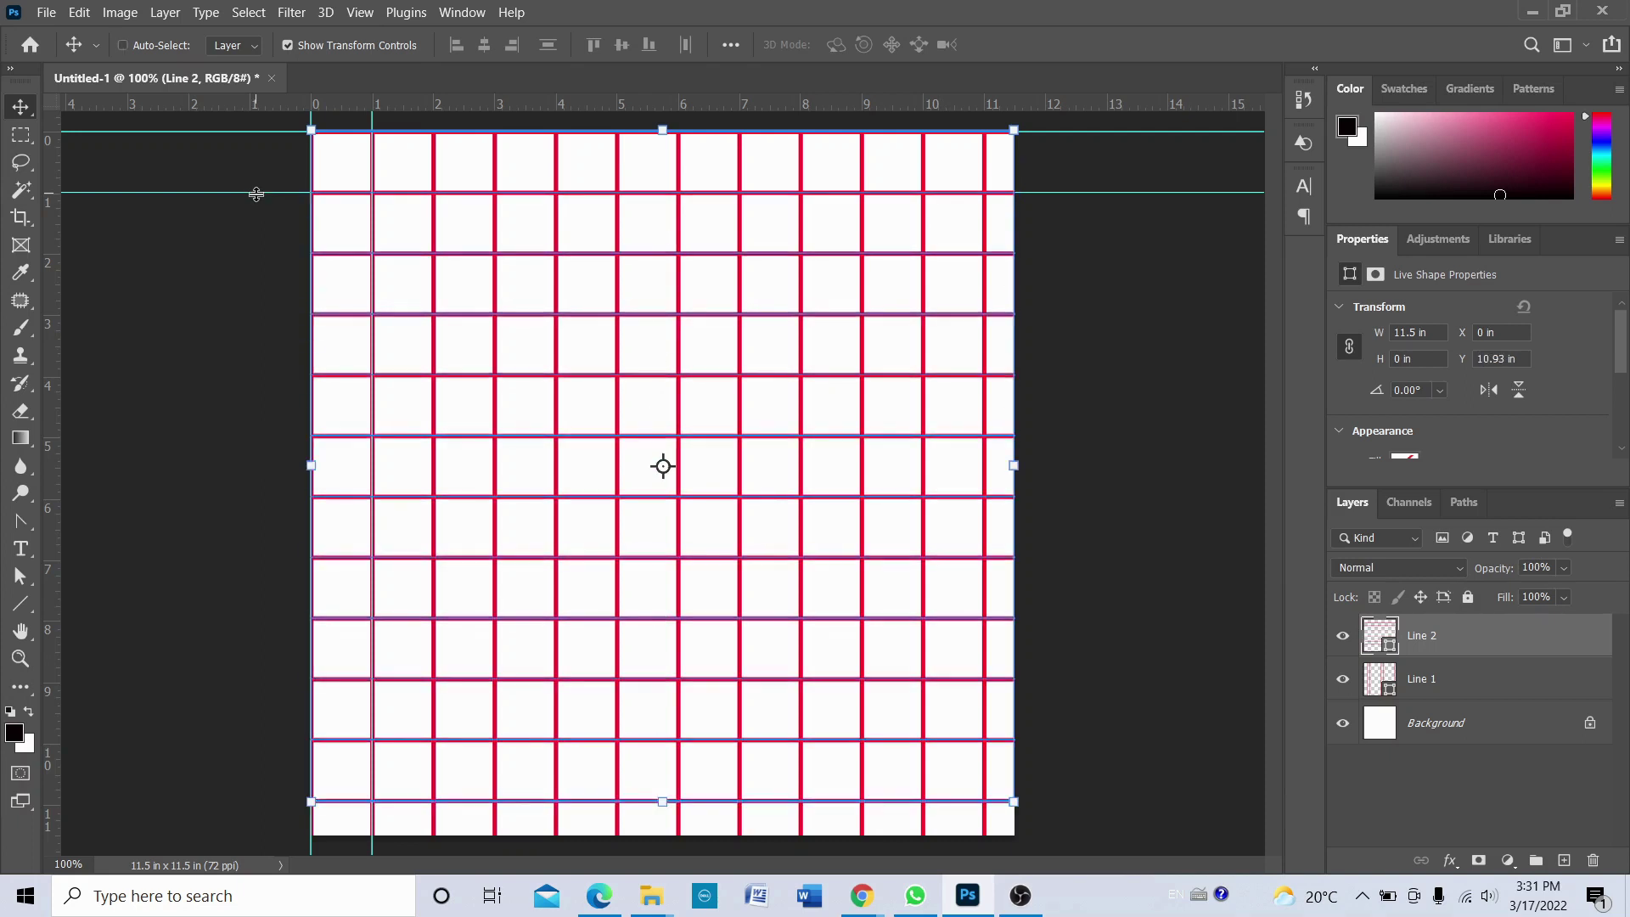
pyautogui.hotkey('ctrl', '-')
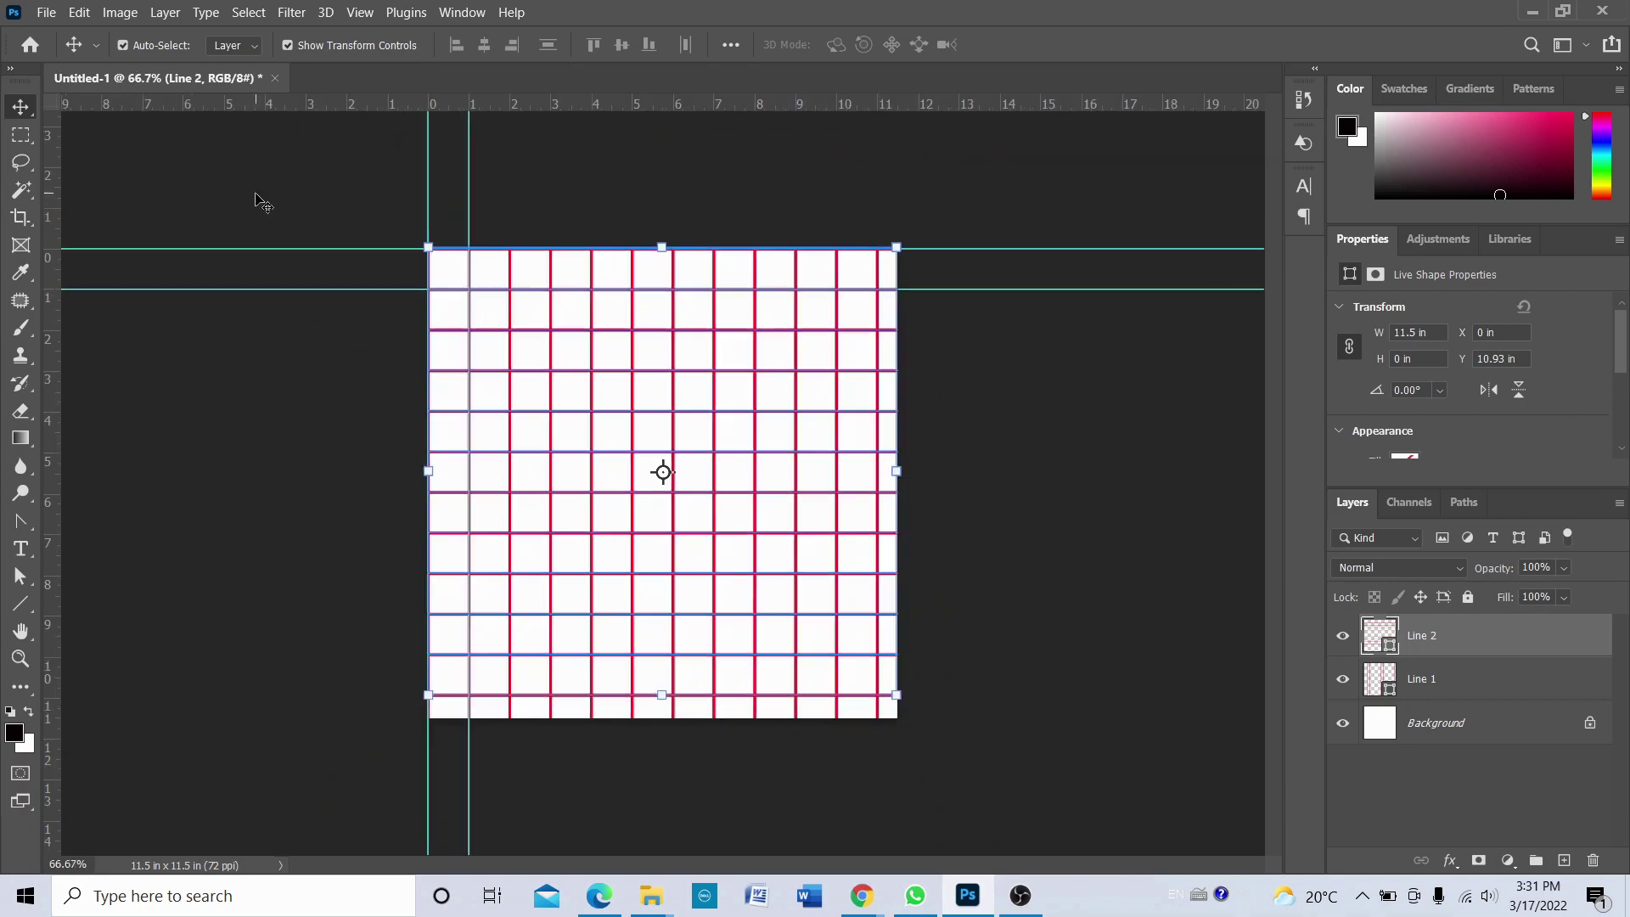
# - Select the Background layer and hide the guides with Ctrl+;
pyautogui.click(21, 134)
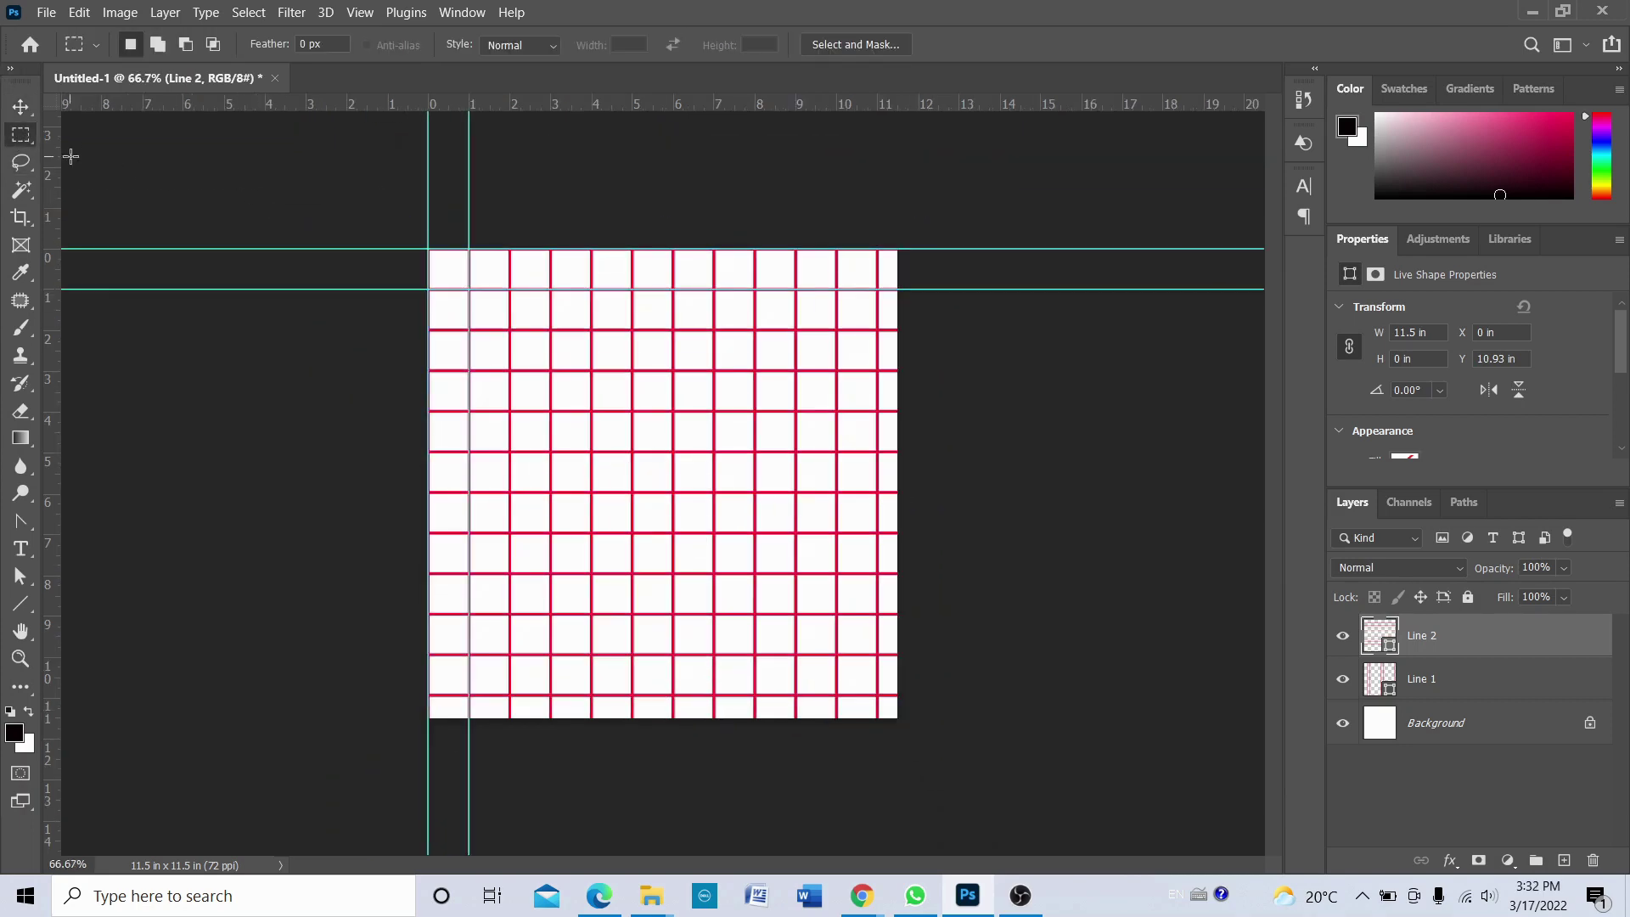
pyautogui.click(1451, 731)
pyautogui.click(36, 109)
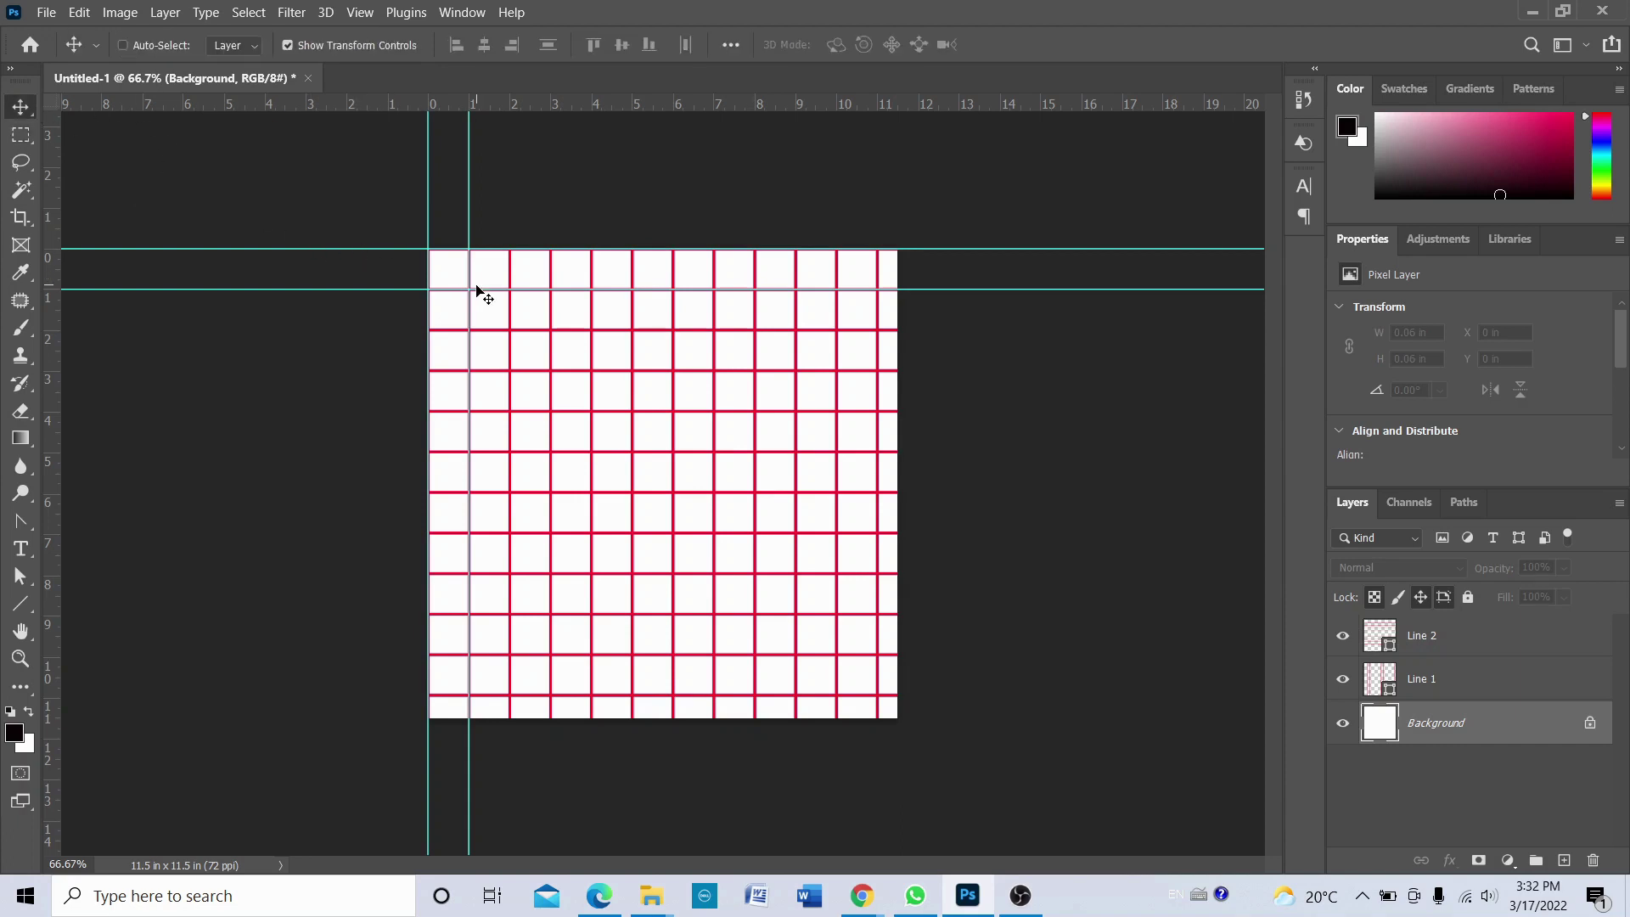
pyautogui.hotkey('ctrl', ';')
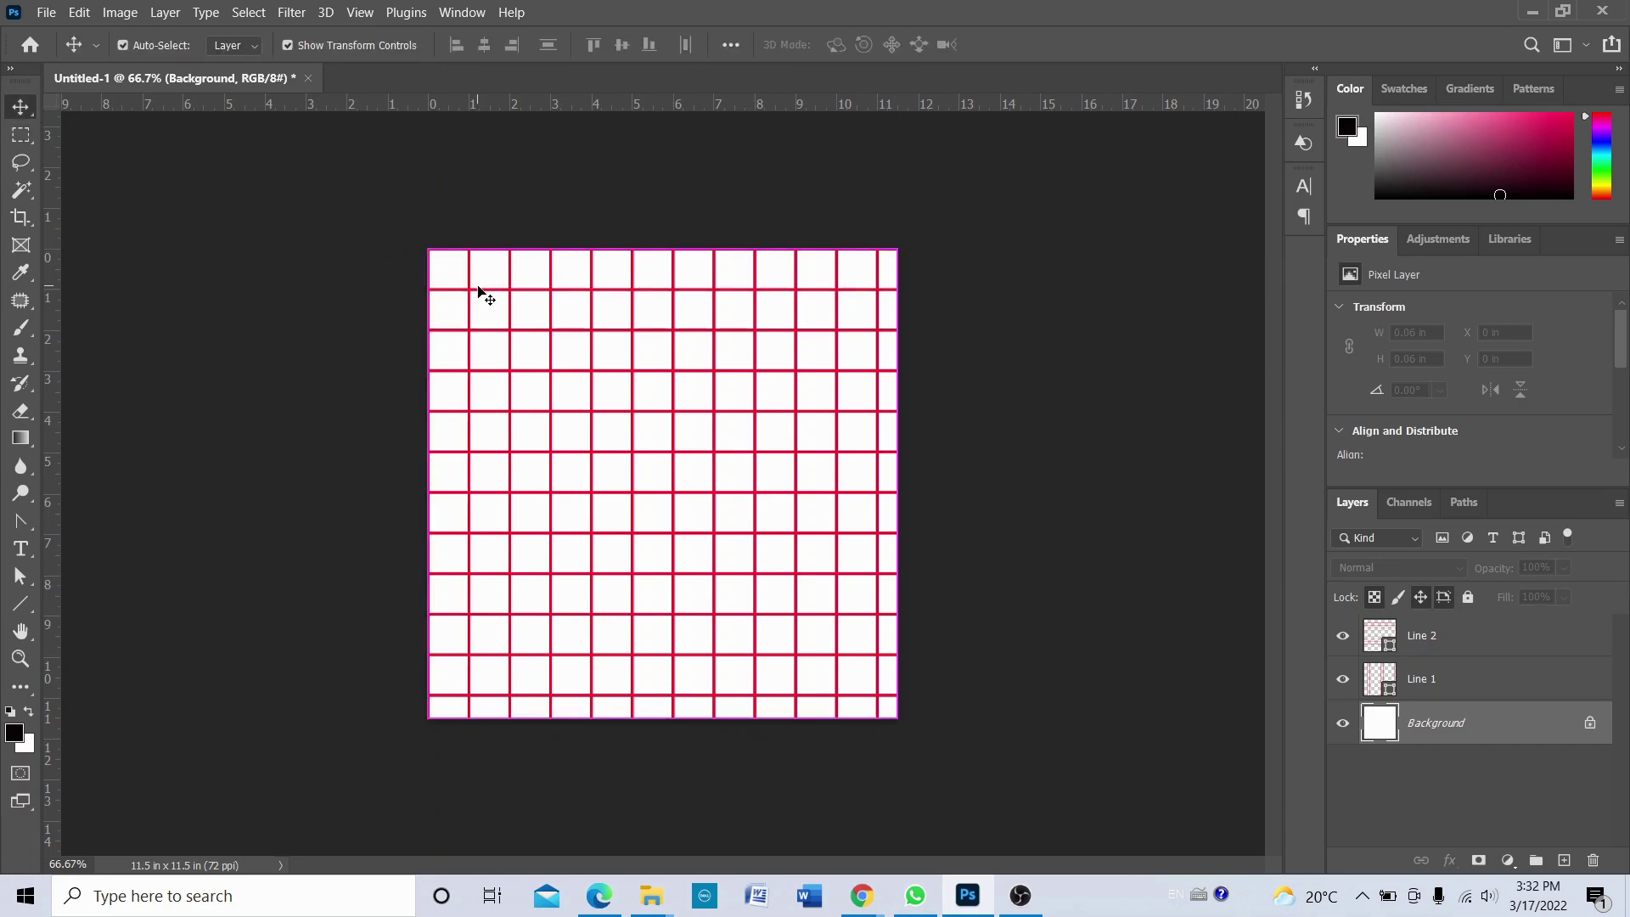